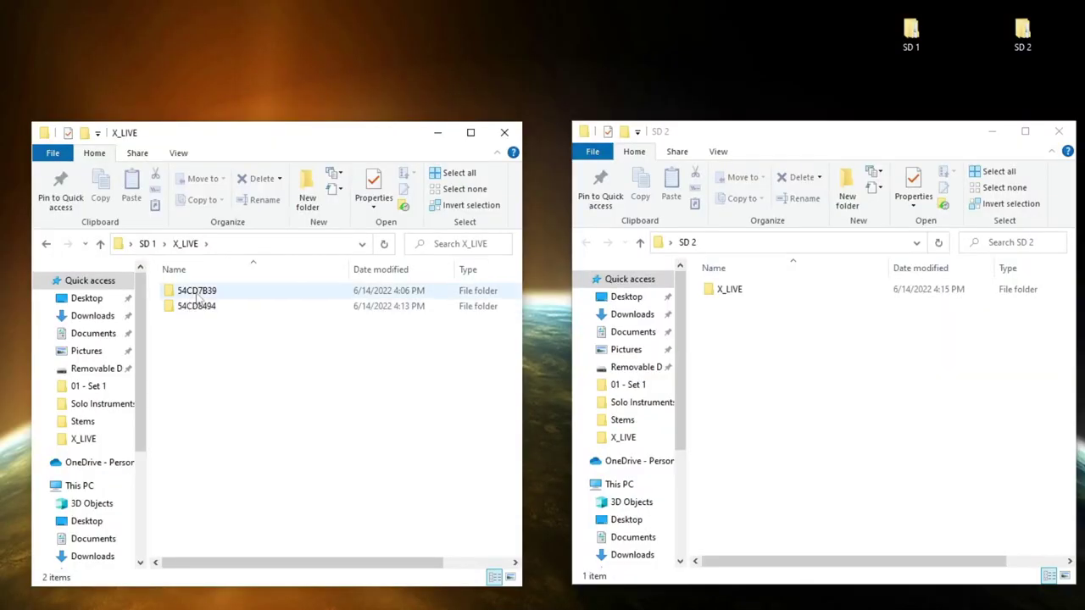
- Open the 54CD7B39 session folder on SD 1 in the left Explorer window
double_click(198, 296)
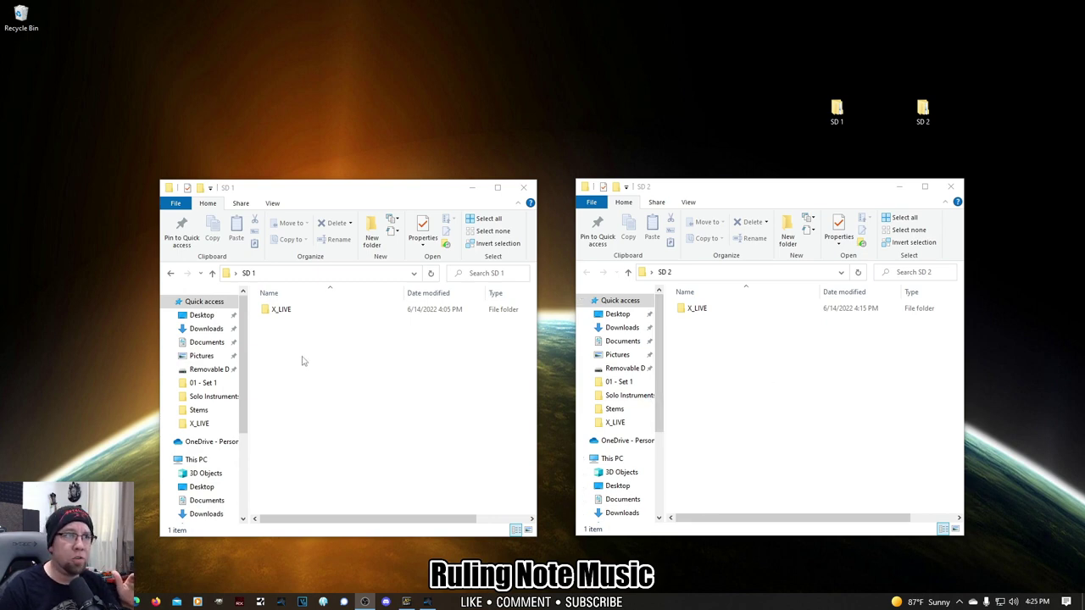
- Browse SD 1's X_LIVE into 54CD7B39 to inspect its WAVs, then return to X_LIVE
double_click(281, 310)
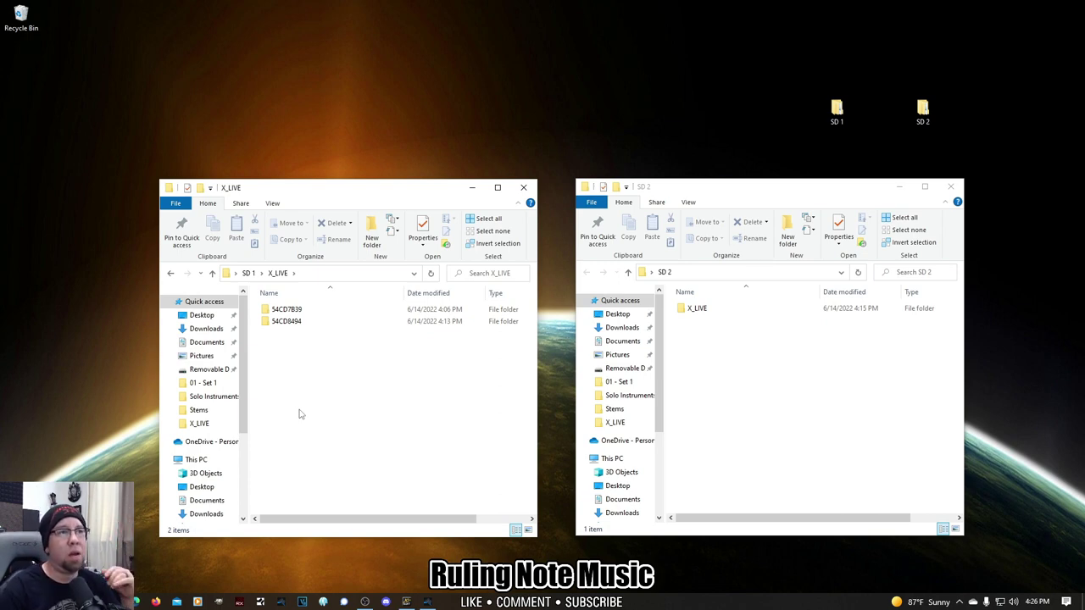
double_click(286, 315)
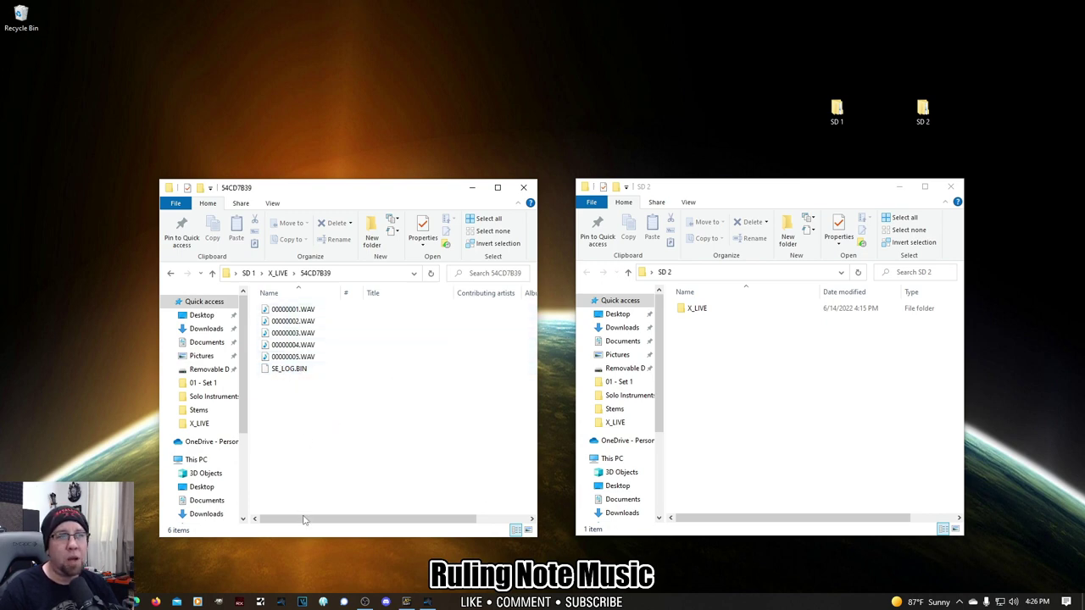
mouse_move(308, 523)
mouse_down()
mouse_move(360, 522)
mouse_move(293, 519)
mouse_up()
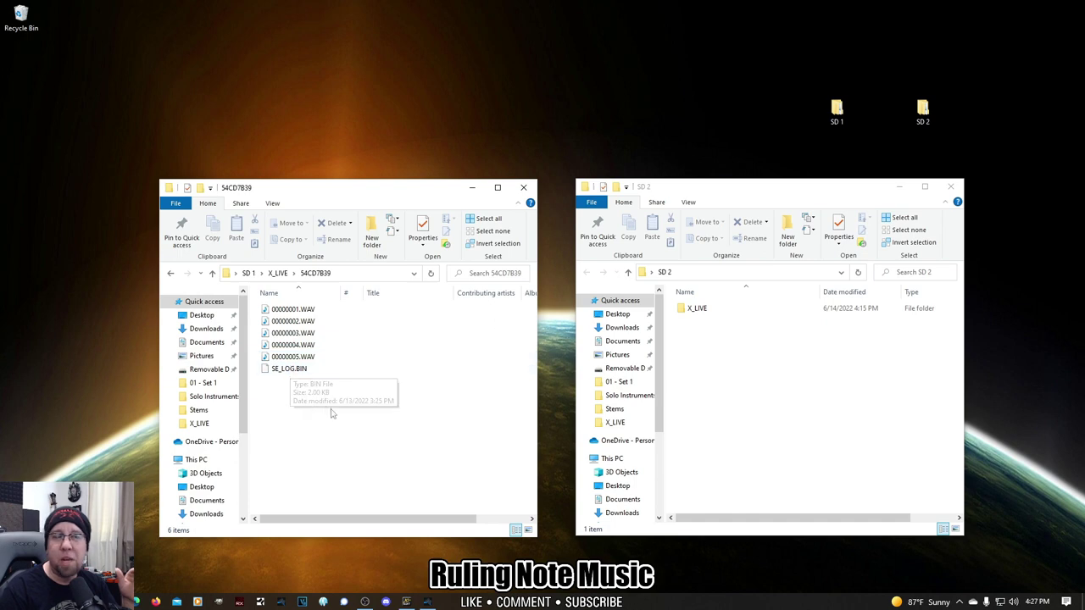
click(212, 273)
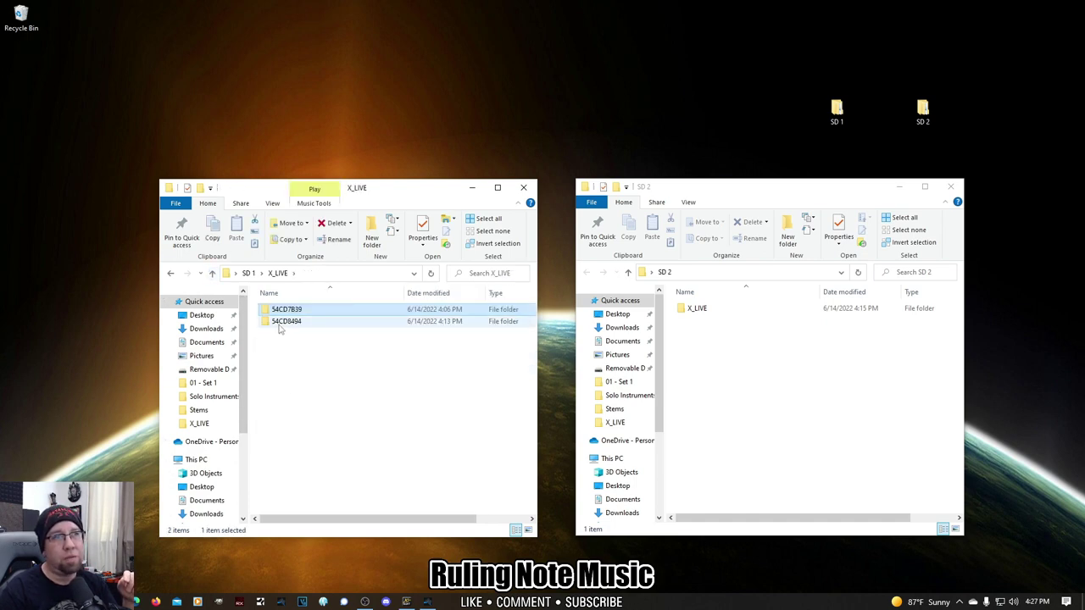
- Open SD 1's 54CD8494 folder and SD 2's X_LIVE > 54CD8C94 session folder
click(287, 326)
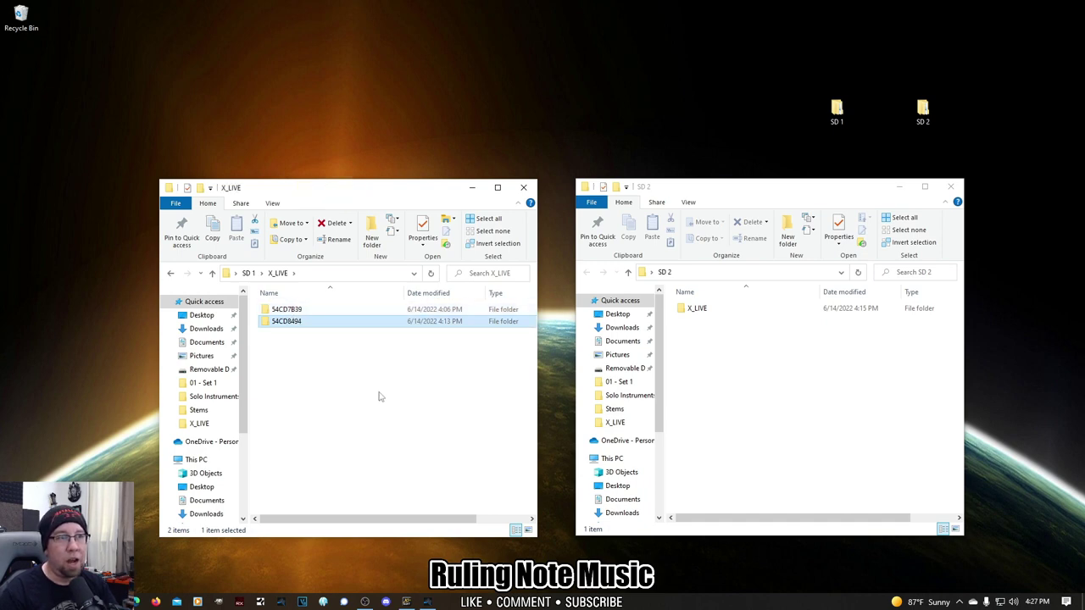
double_click(288, 322)
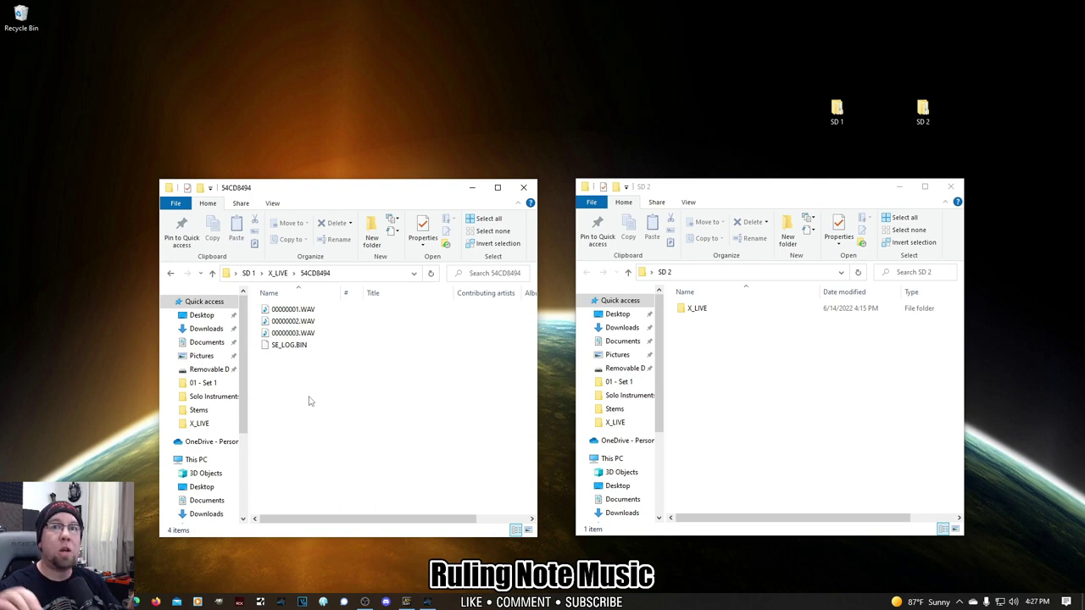
double_click(697, 308)
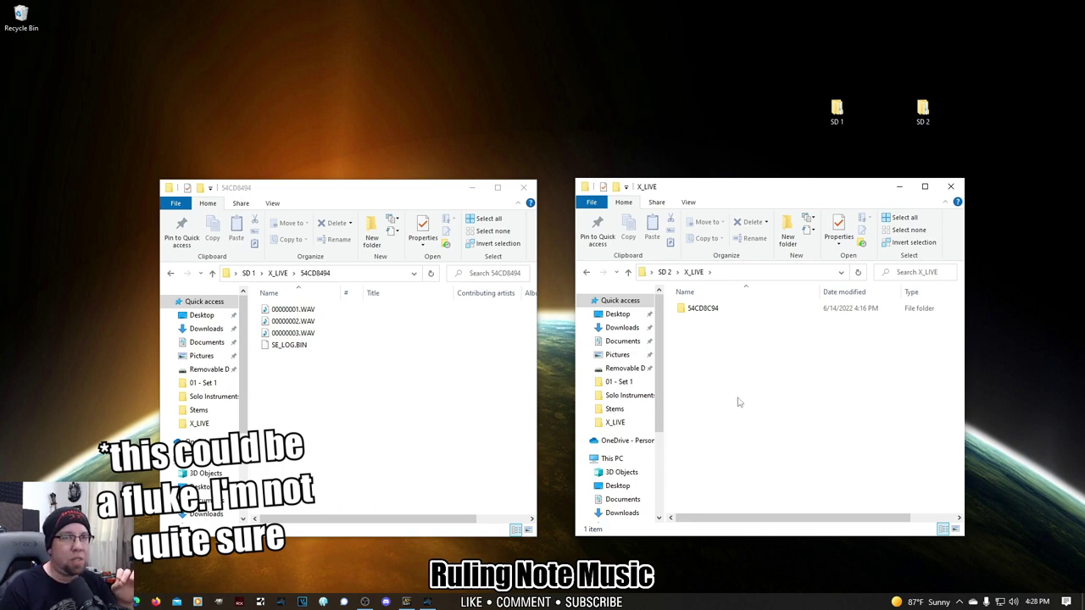
key(Down)
key(Return)
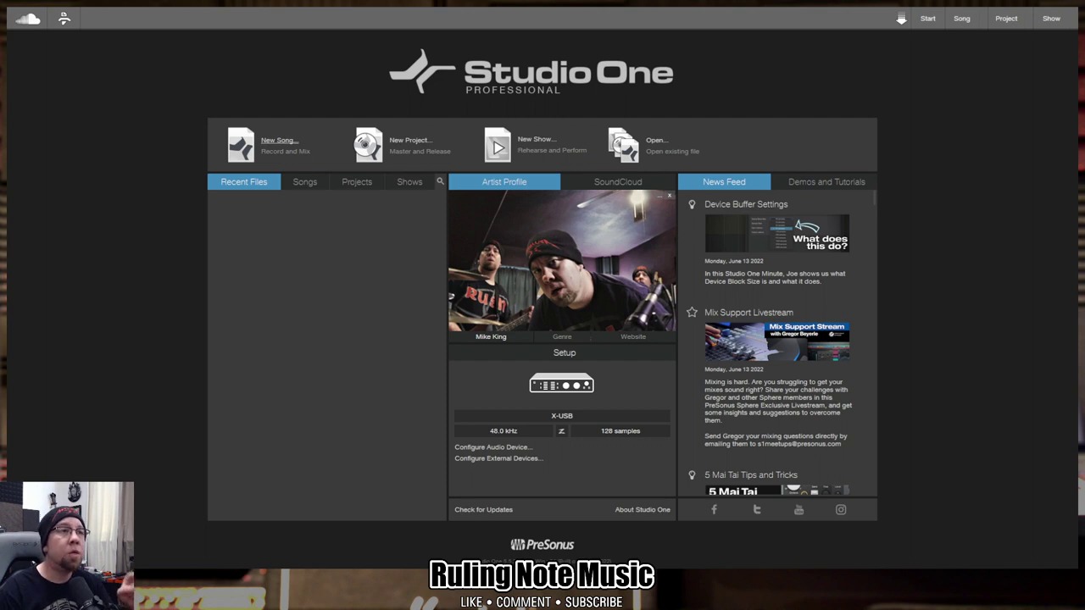
- Create a new empty song titled 'SD Import' at 48.0 kHz
click(280, 143)
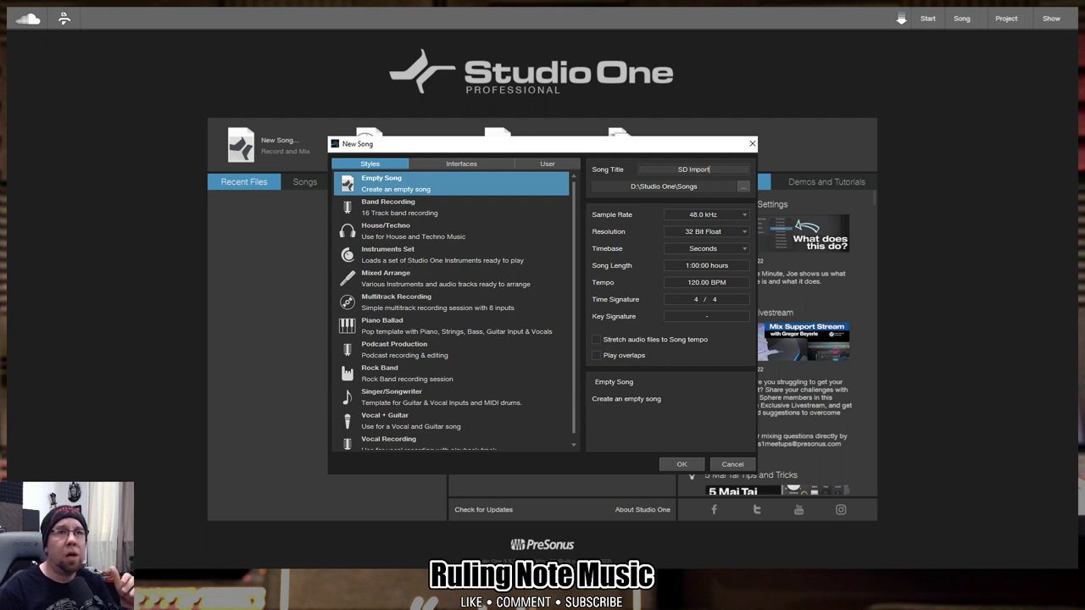
key(Return)
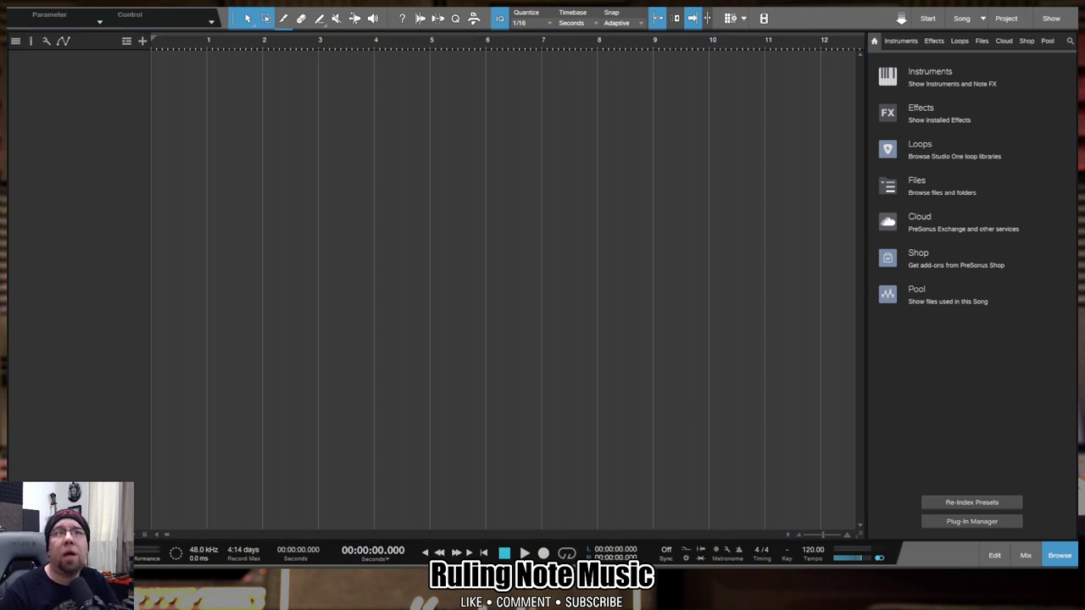
- Browse the Files browser to Desktop > SD 1 > X_LIVE > 54CD7B39 and select 00000001.WAV
click(914, 186)
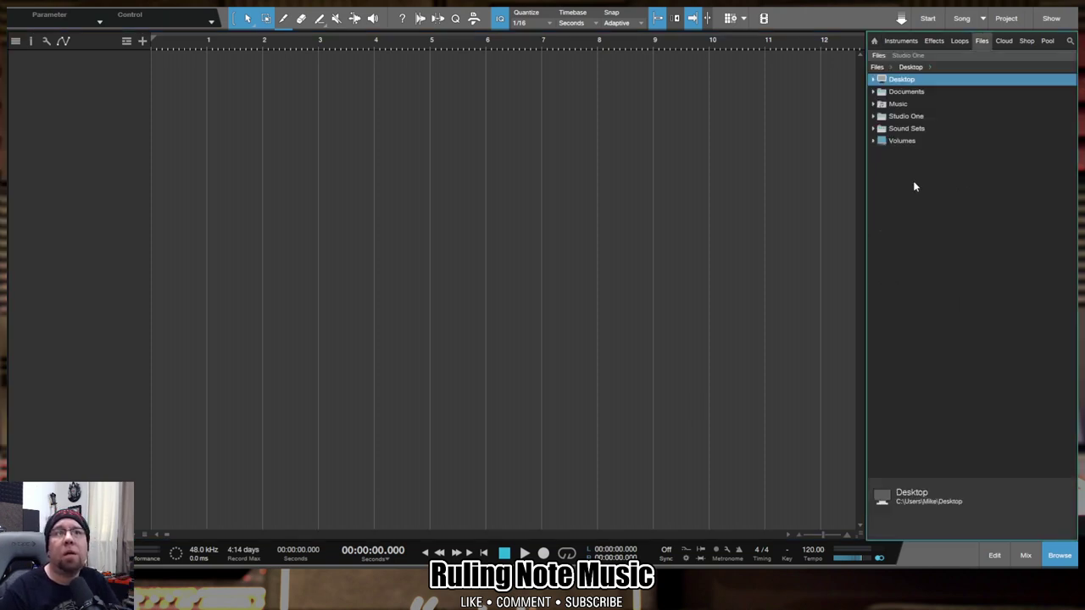
click(874, 79)
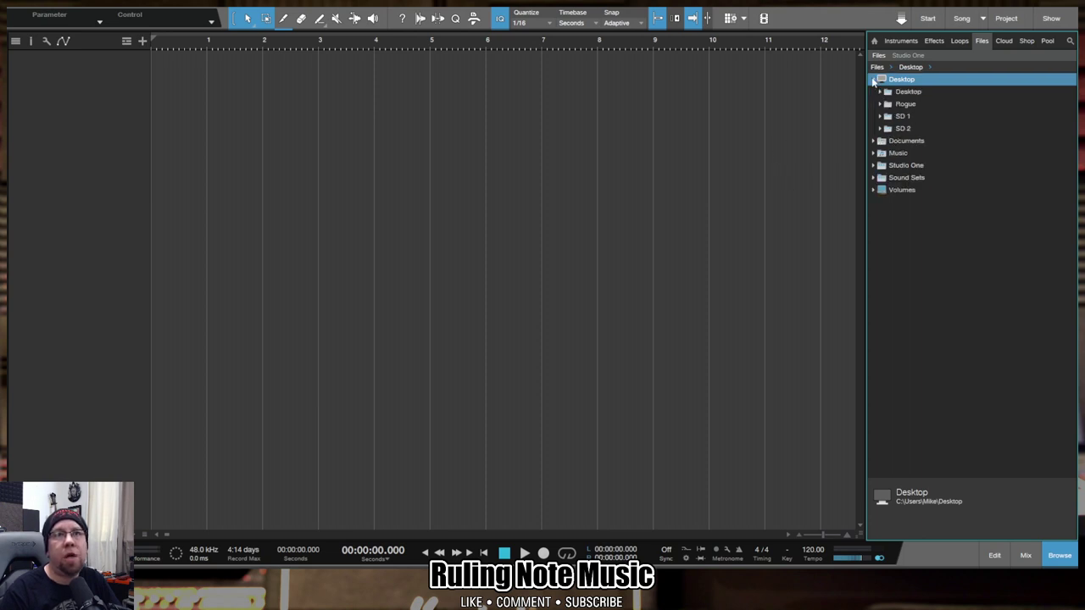
double_click(891, 118)
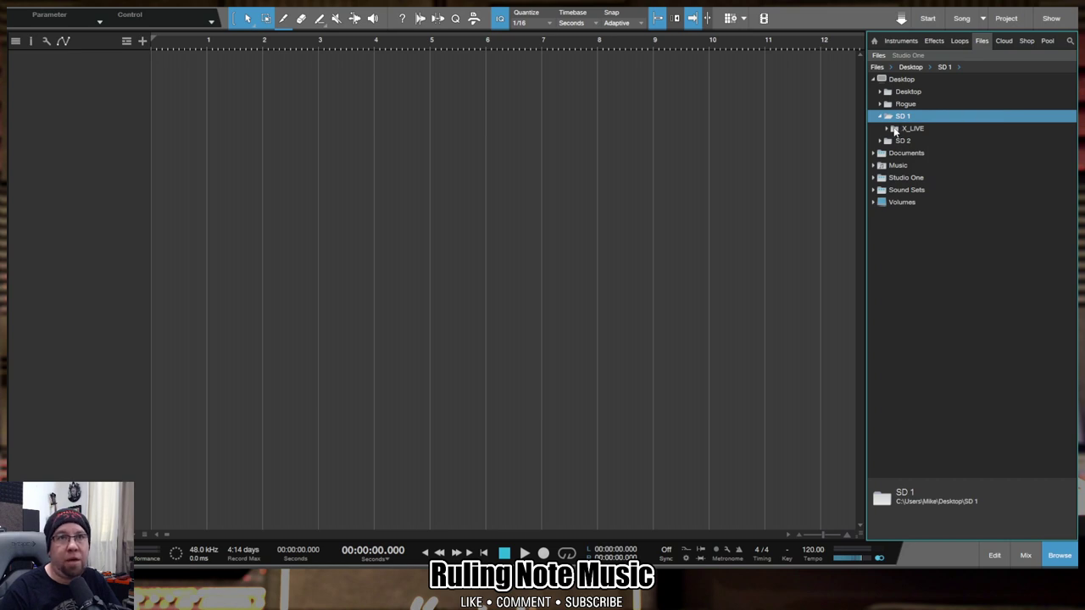
double_click(894, 130)
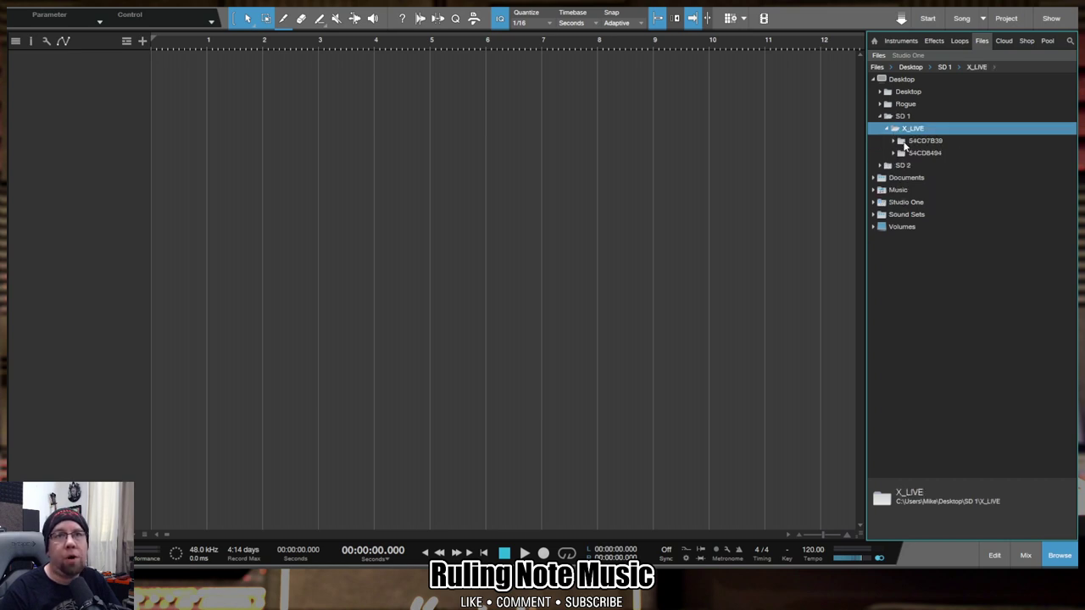
double_click(906, 142)
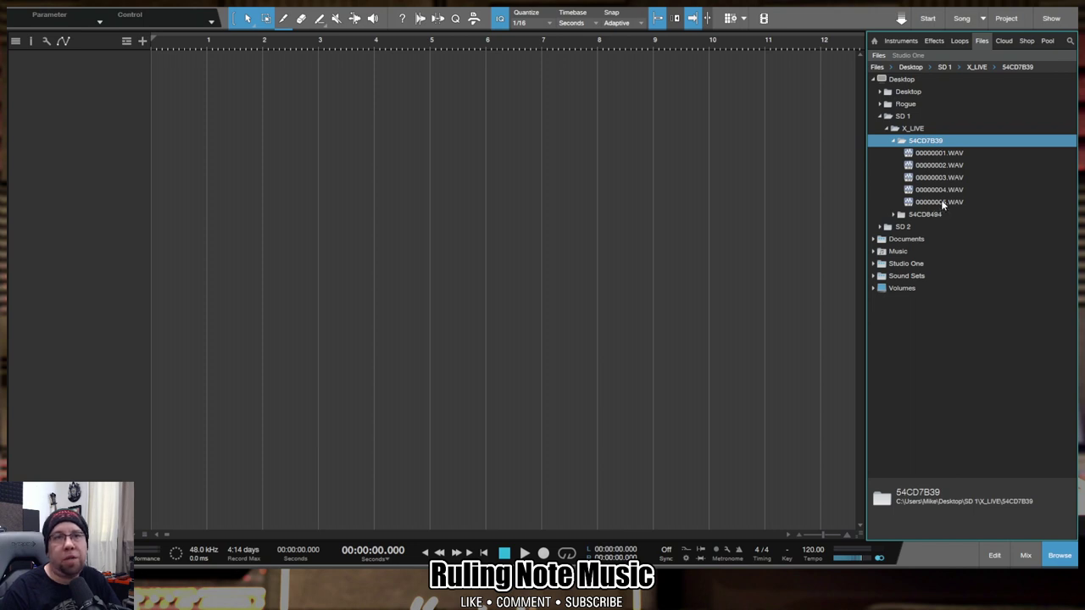
click(937, 156)
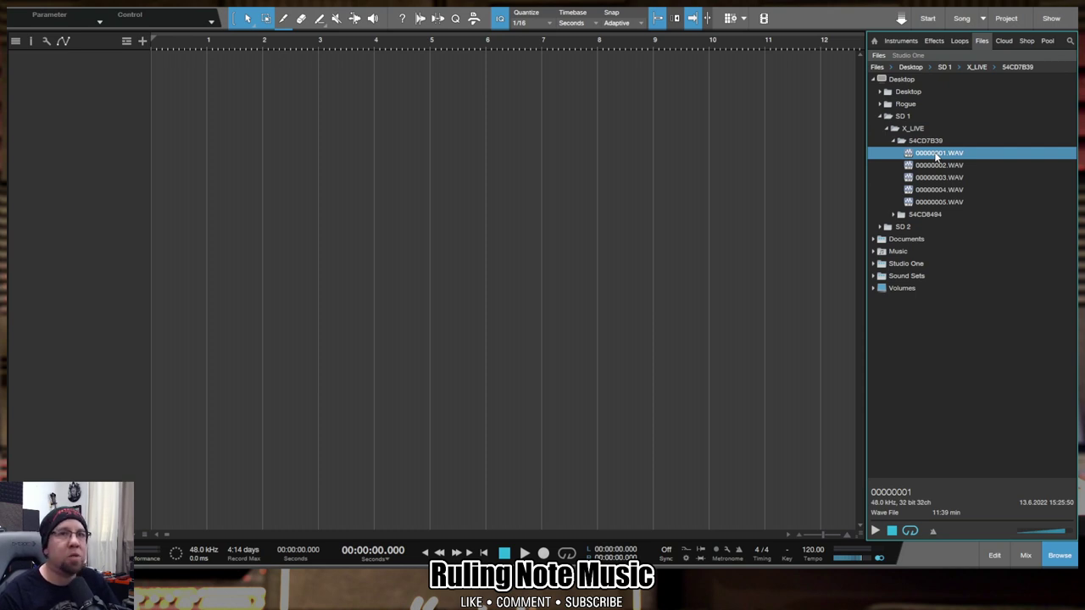
- Import 00000001.WAV as a 32-channel track, enlarge it to inspect the waveform, then undo it
drag(936, 155, 162, 87)
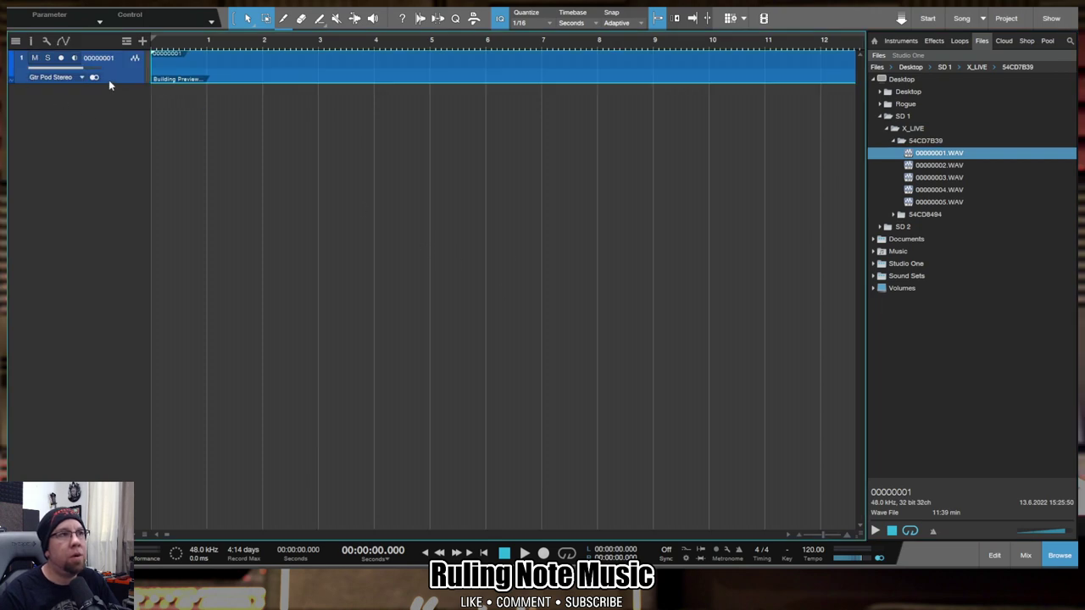
drag(113, 83, 109, 326)
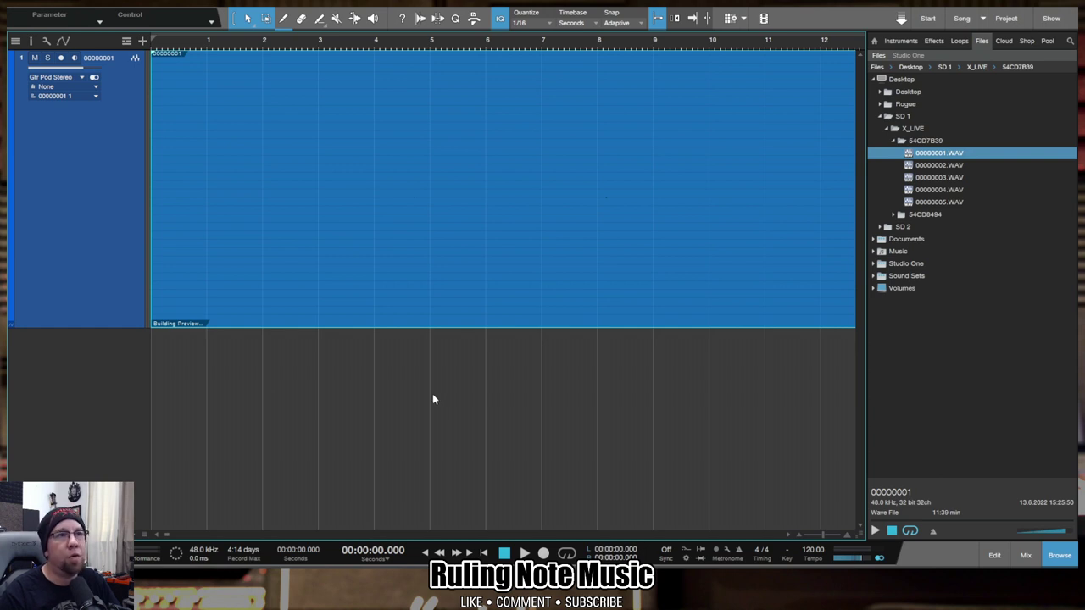
scroll(502, 38, down, 2)
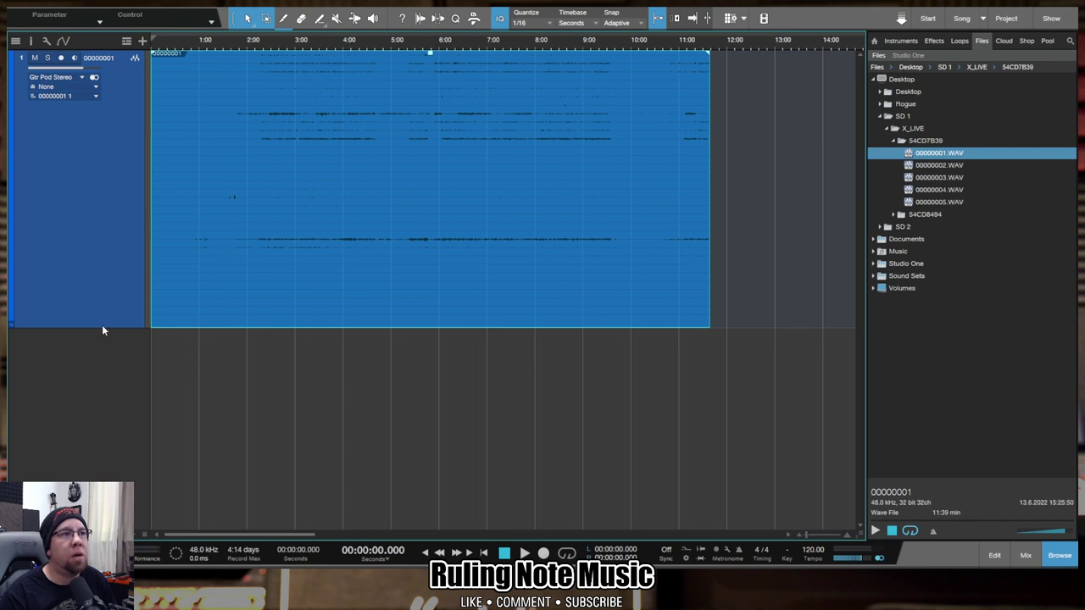
drag(101, 327, 99, 359)
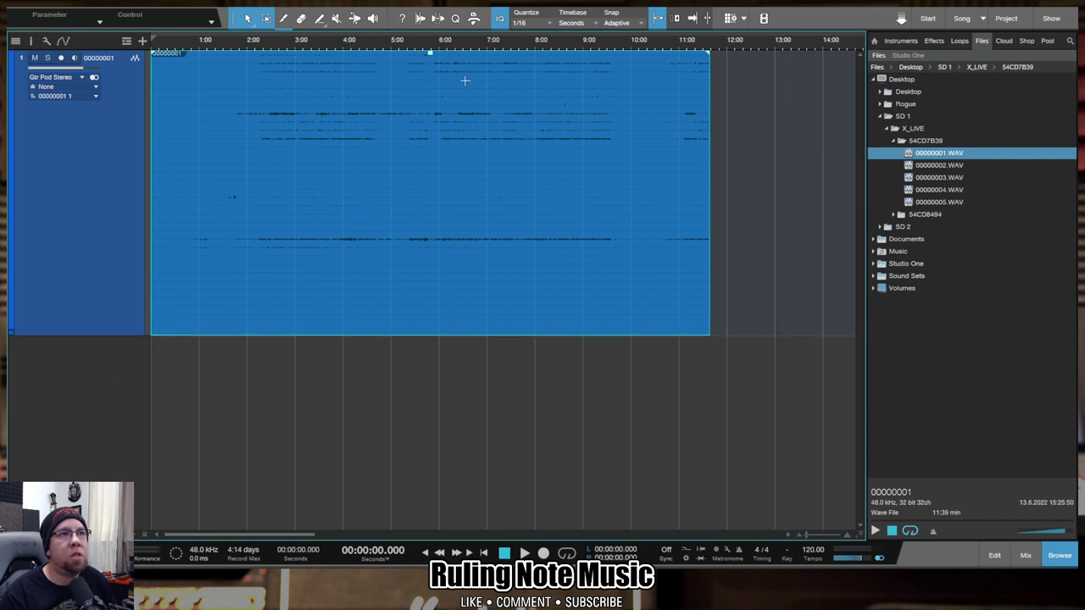
scroll(315, 68, up, 6)
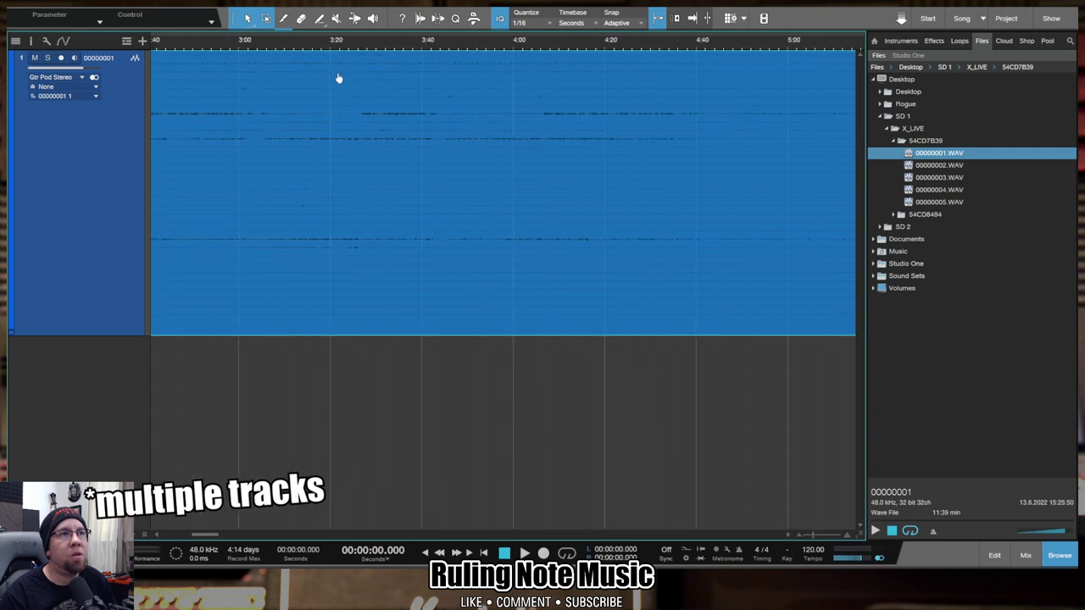
scroll(444, 40, down, 6)
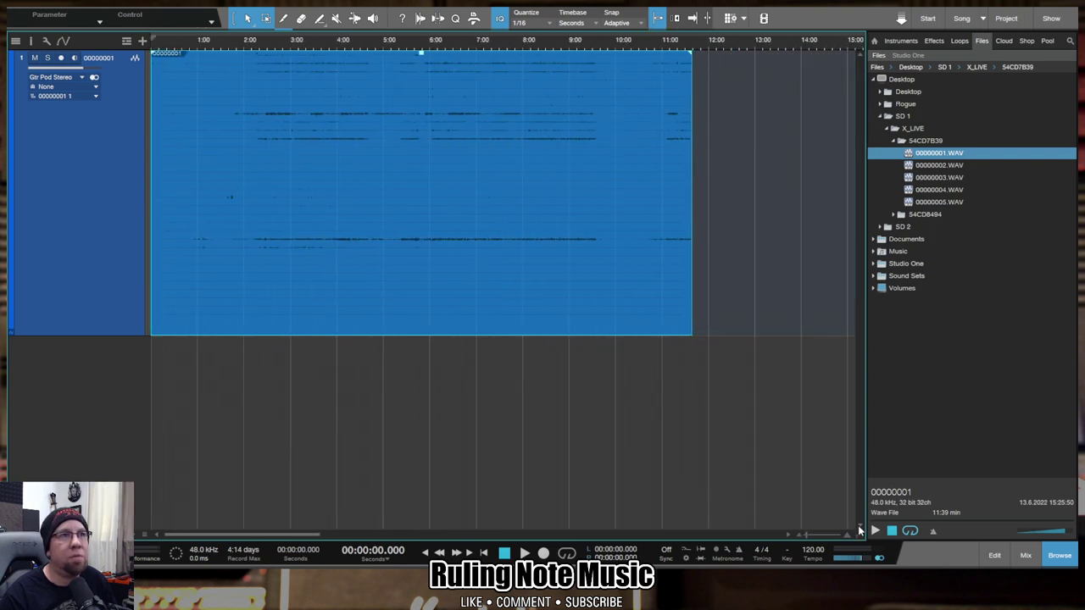
drag(859, 530, 861, 519)
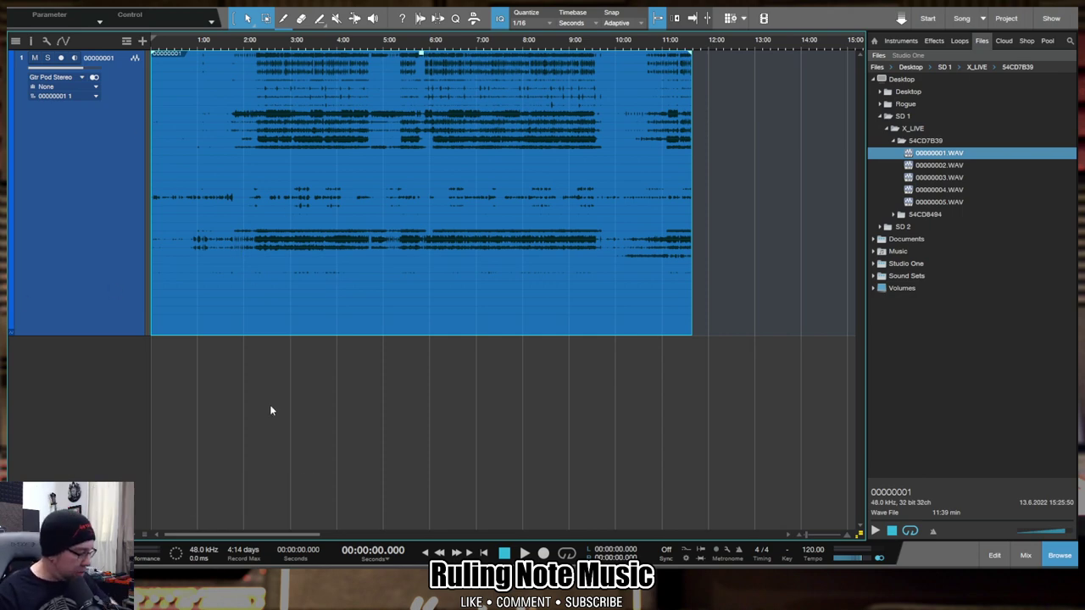
key(ctrl+z)
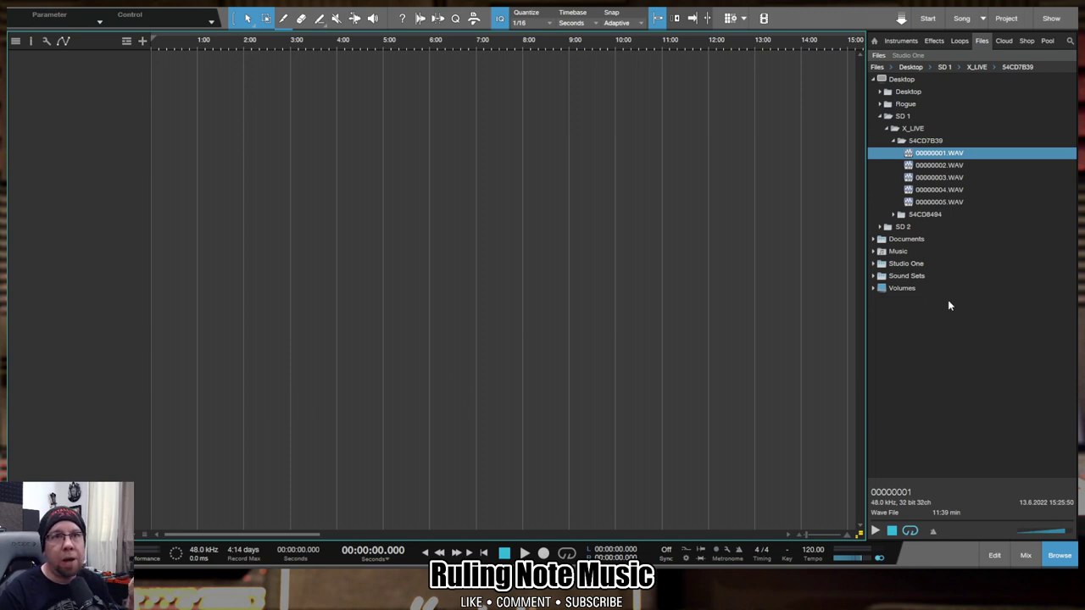
- Split 00000001.WAV into separate mono files with Split to Mono Files
click(930, 157)
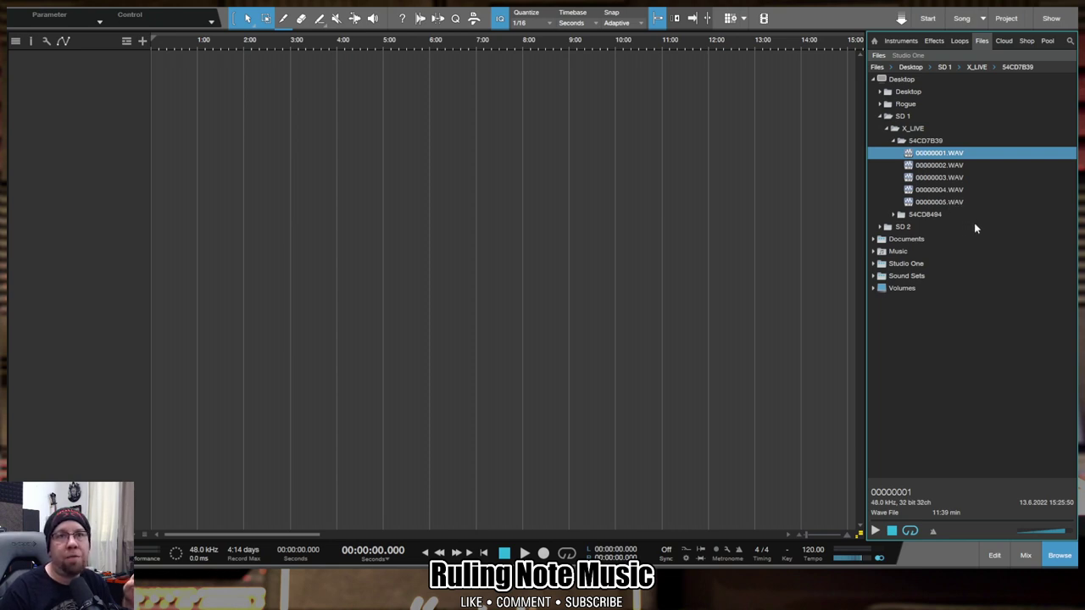
right_click(930, 157)
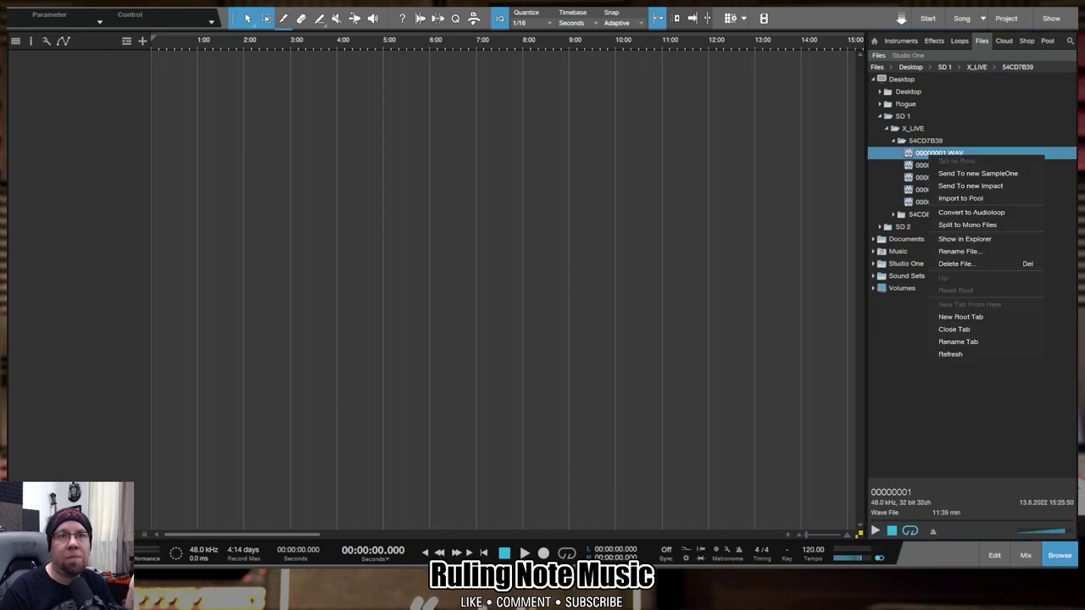
click(544, 433)
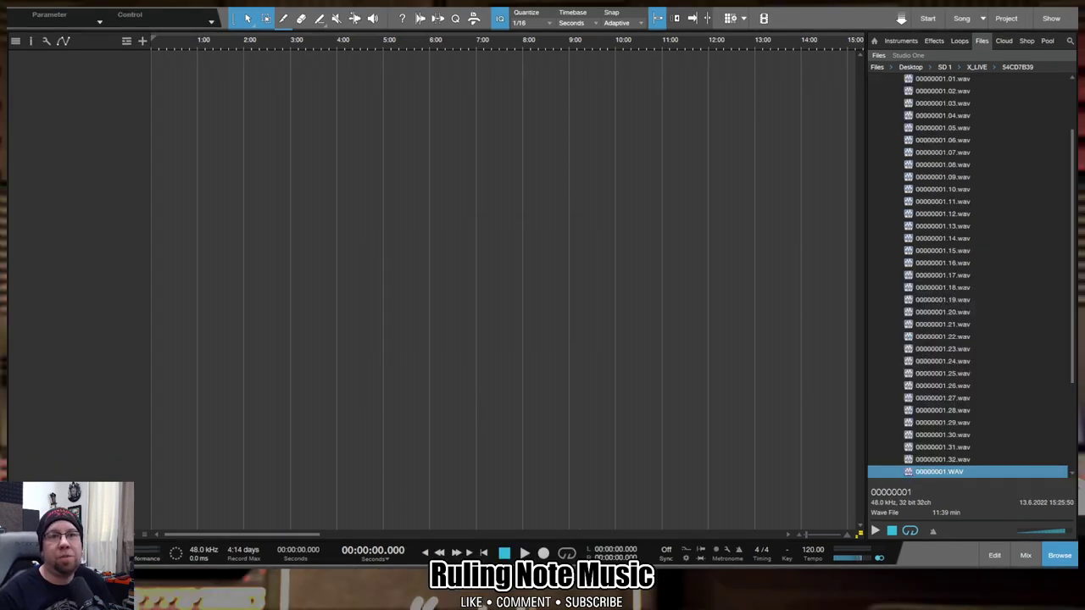
- Select the mono files 00000001.01.wav through 00000001.32.wav in the browser
scroll(970, 275, up, 1)
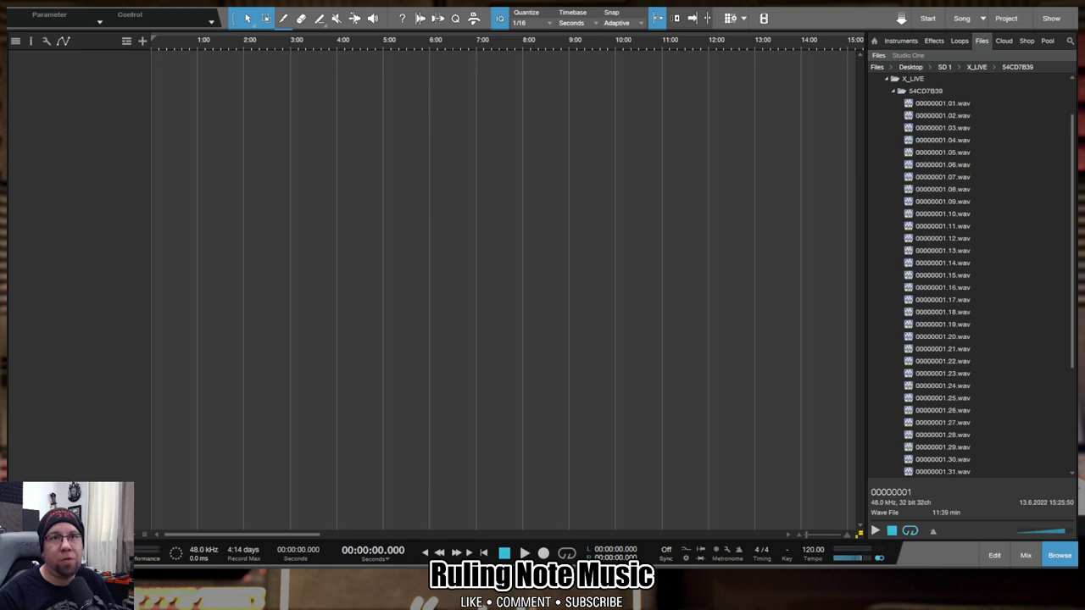
scroll(971, 275, down, 1)
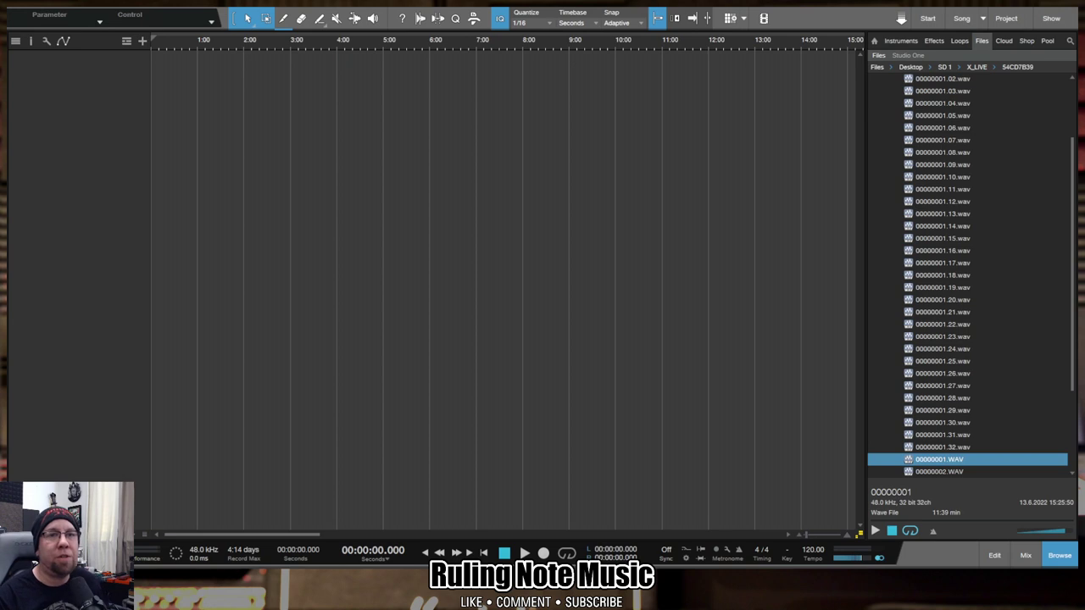
scroll(971, 276, up, 2)
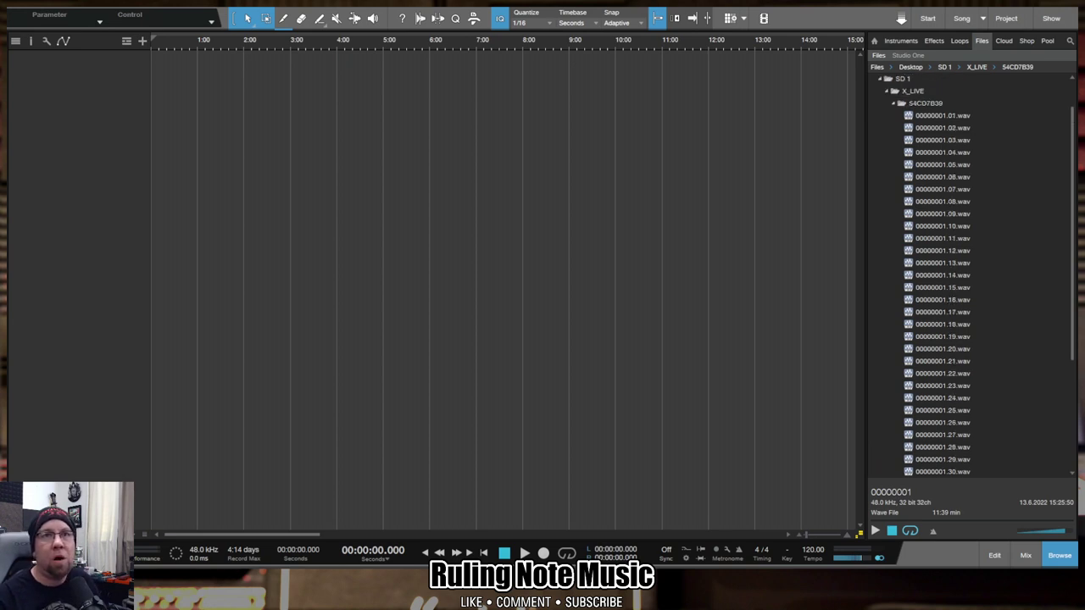
click(924, 117)
scroll(979, 246, down, 2)
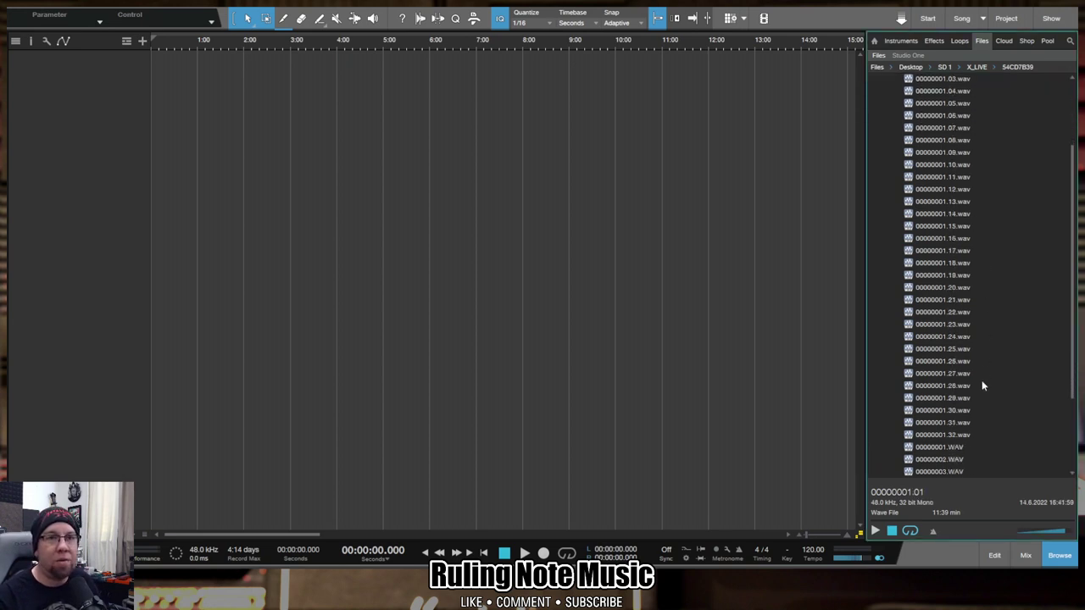
shift+click(939, 438)
- Drag the 32 selected mono files into the arrangement as tracks 00000001.01–00000001.32
scroll(962, 290, up, 2)
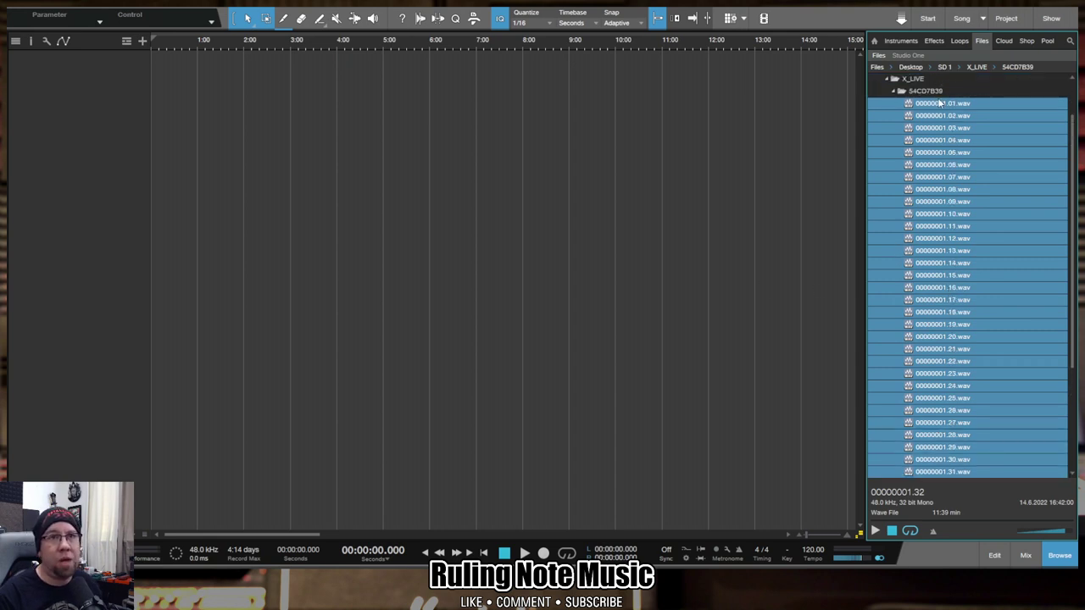
drag(937, 108, 161, 65)
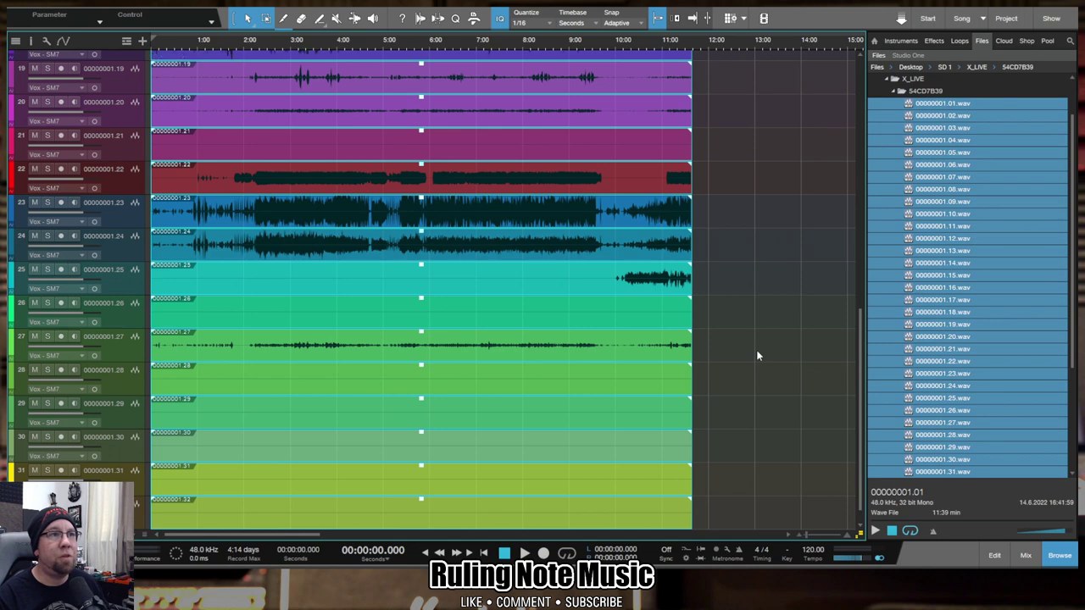
scroll(766, 302, up, 3)
scroll(768, 303, up, 6)
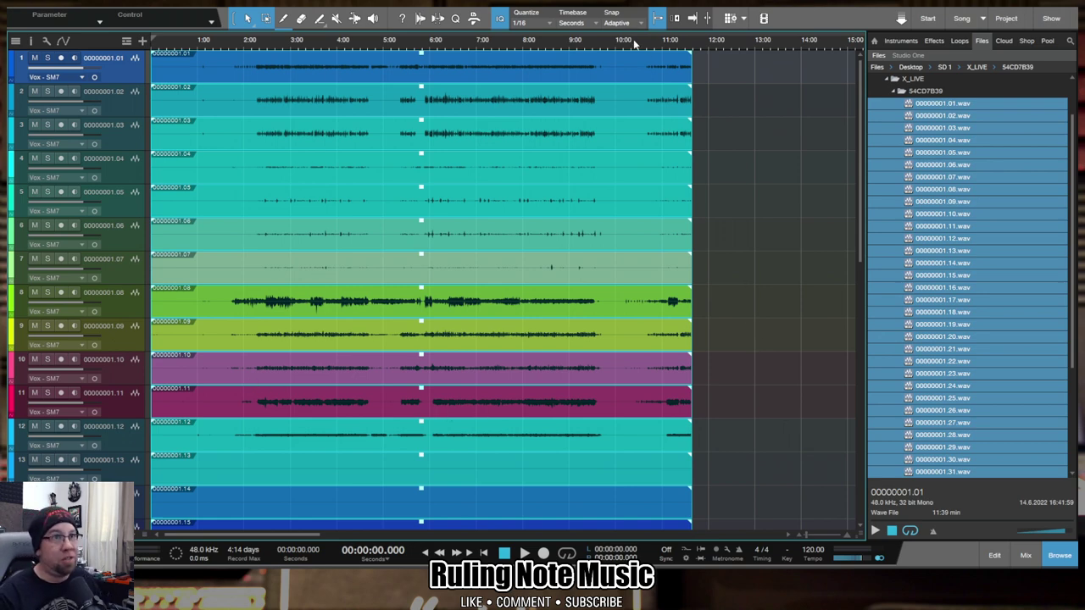
scroll(932, 355, down, 3)
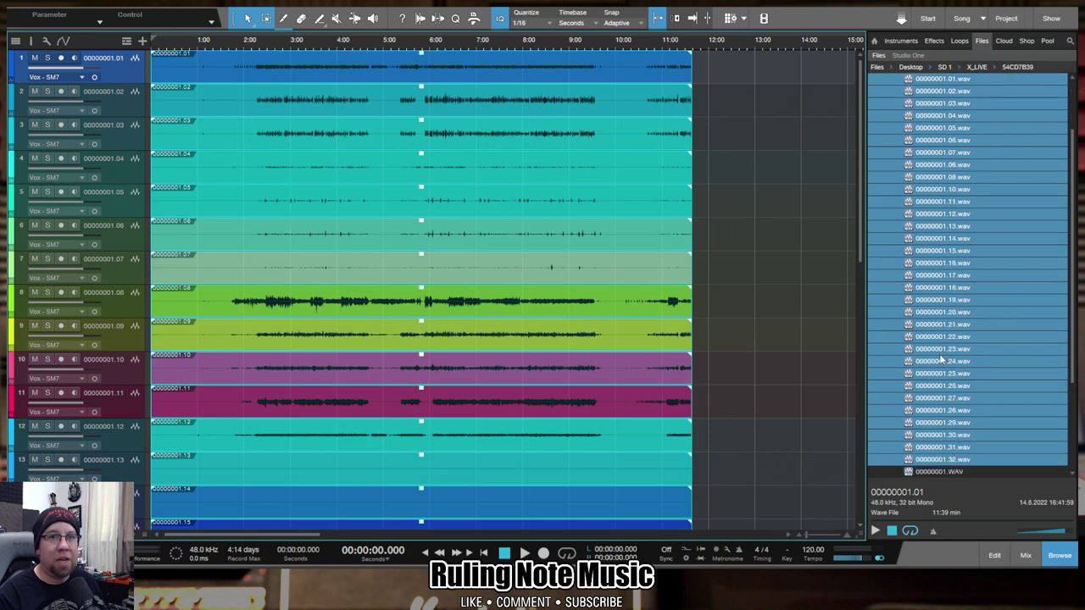
scroll(932, 368, down, 1)
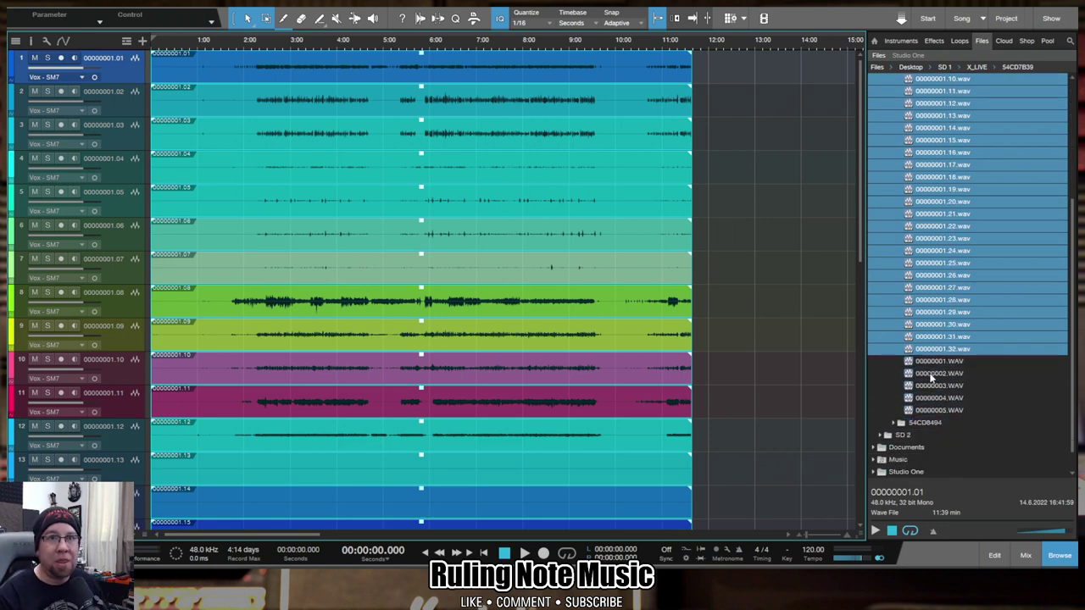
- Split 00000002.WAV into mono files using Split to Mono Files
click(932, 375)
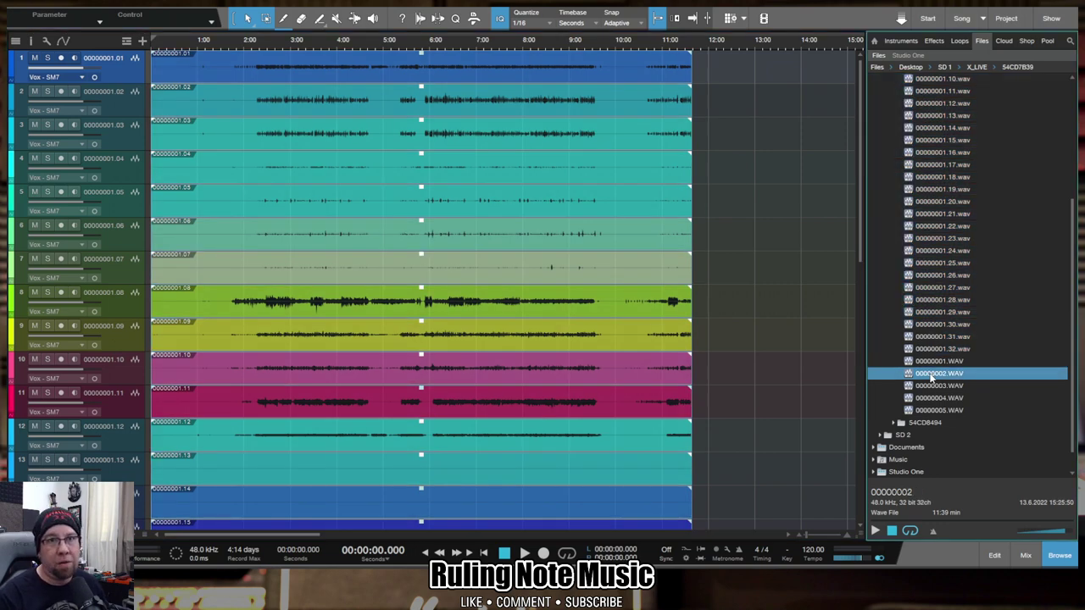
right_click(932, 378)
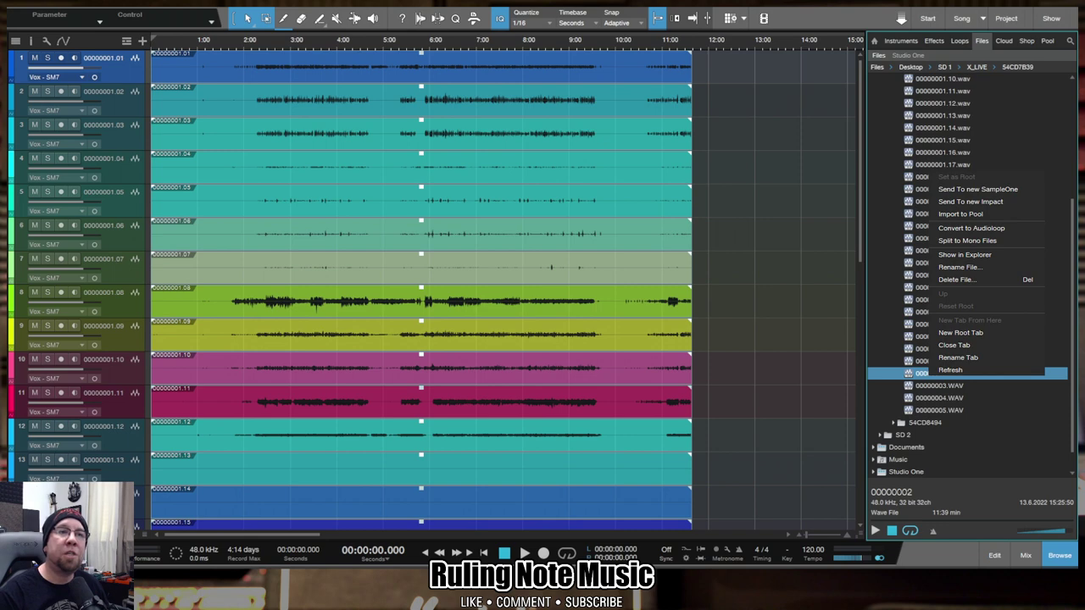
click(969, 242)
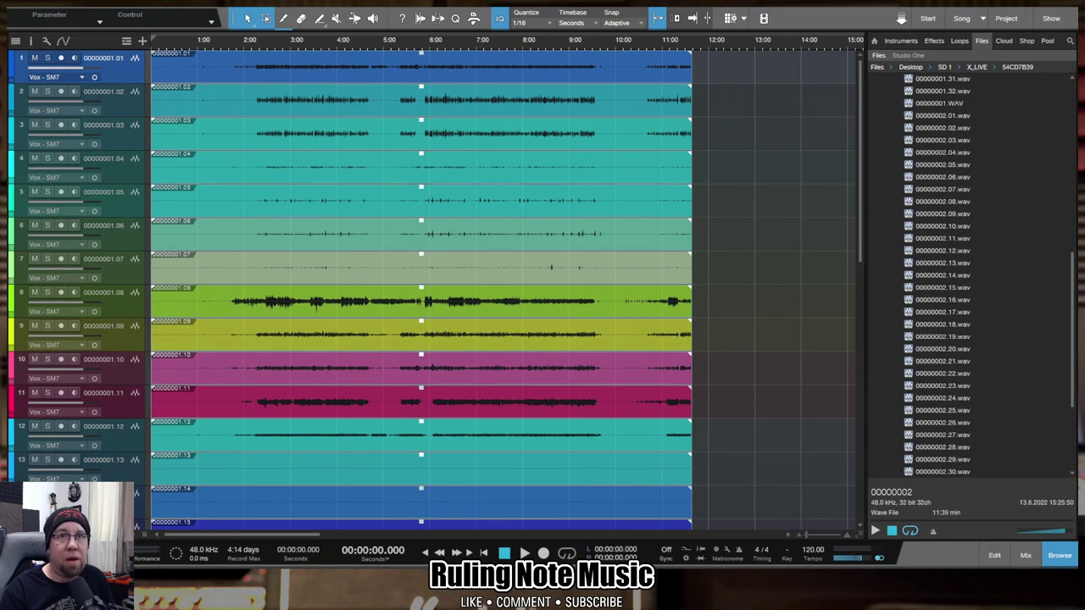
click(975, 116)
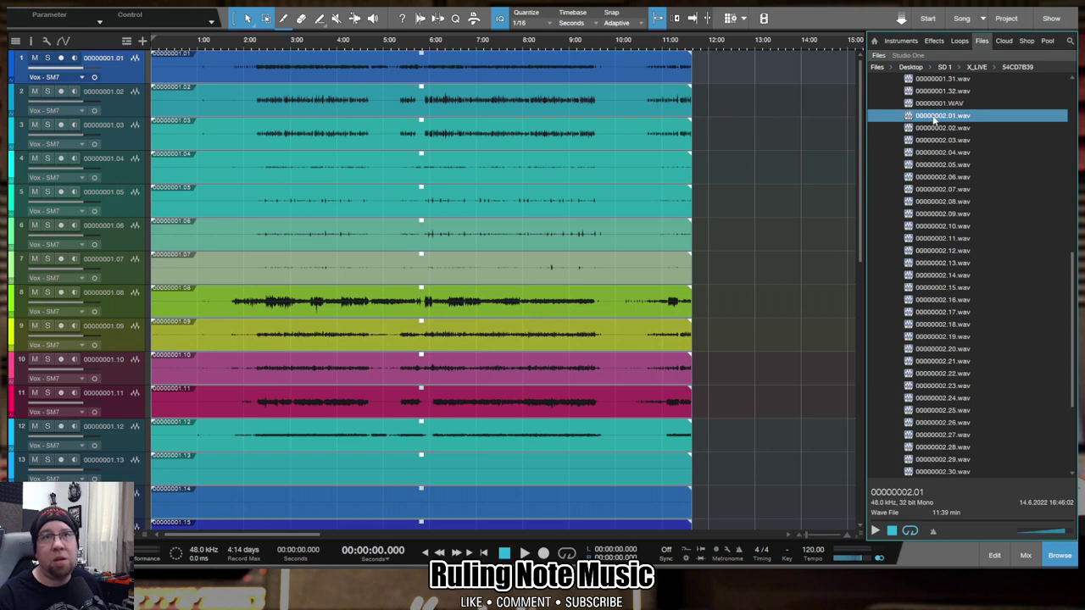
scroll(958, 258, down, 1)
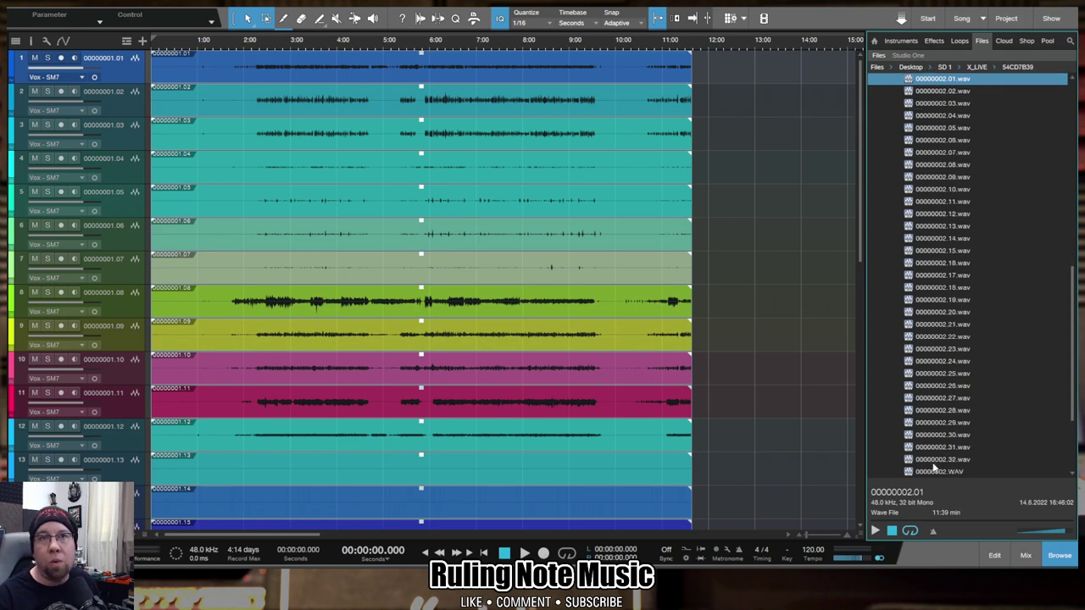
shift+click(933, 462)
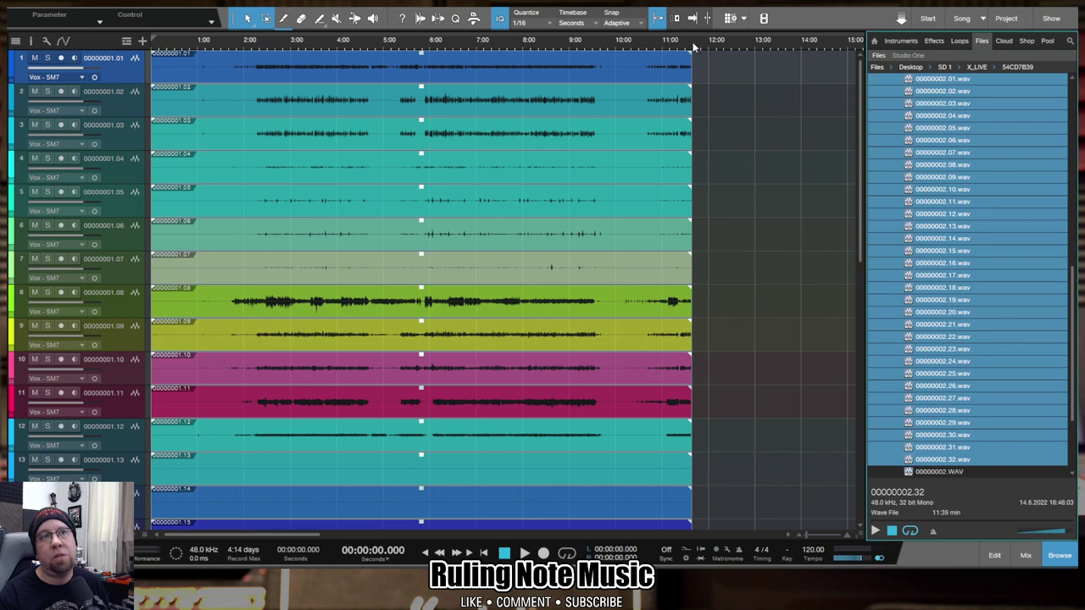
scroll(706, 102, up, 10)
scroll(707, 113, up, 5)
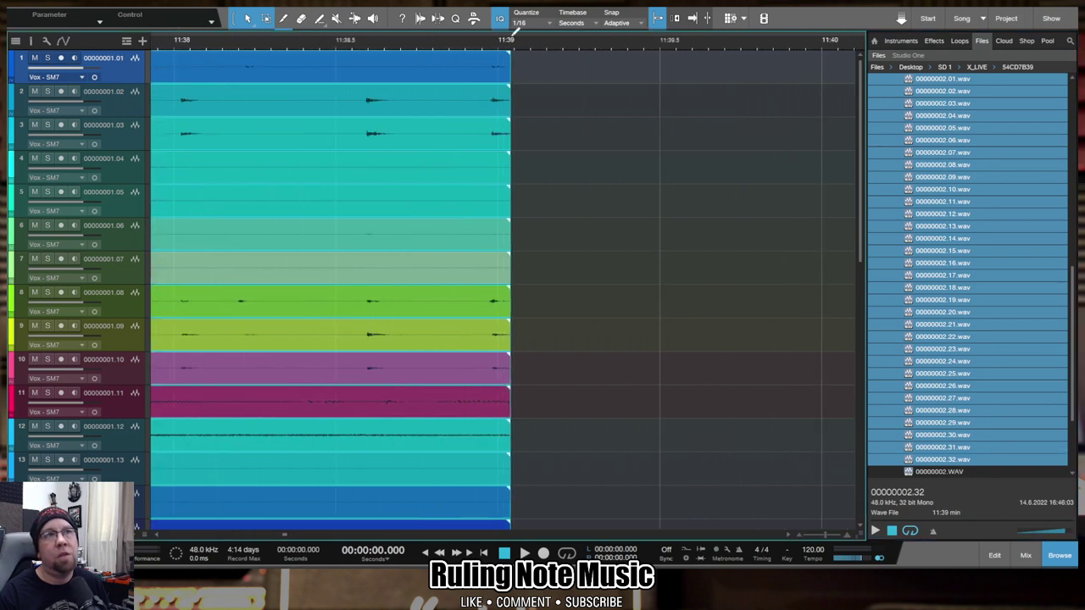
scroll(510, 64, up, 5)
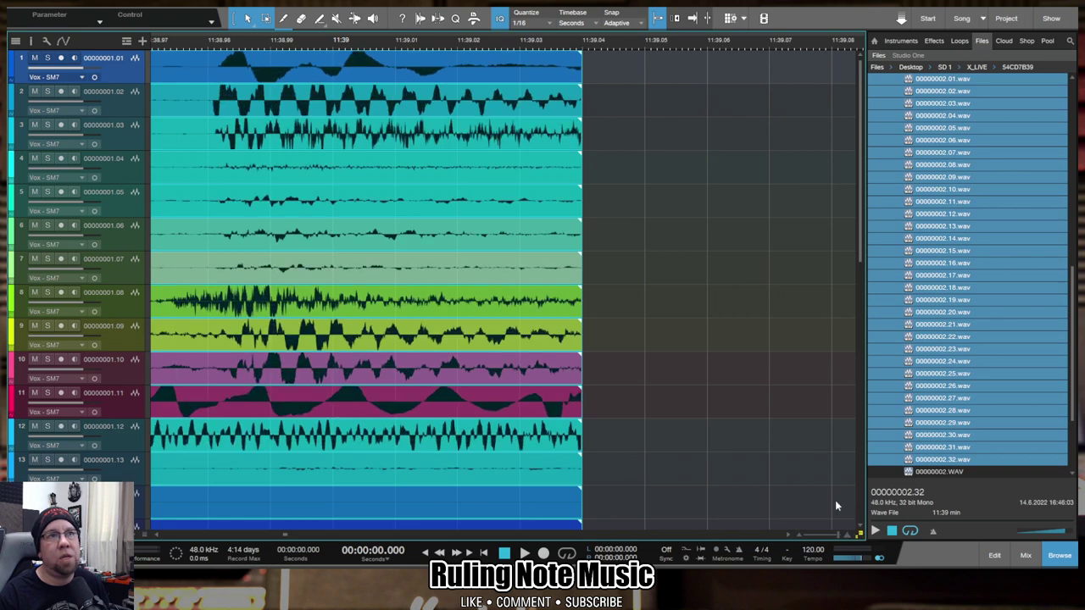
scroll(587, 51, up, 8)
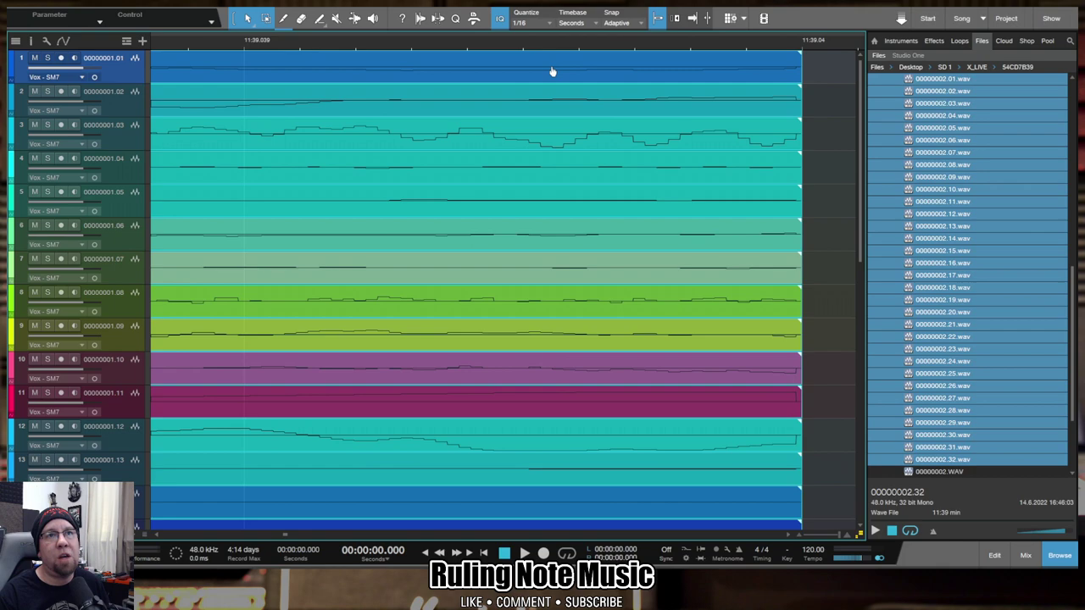
scroll(552, 71, down, 8)
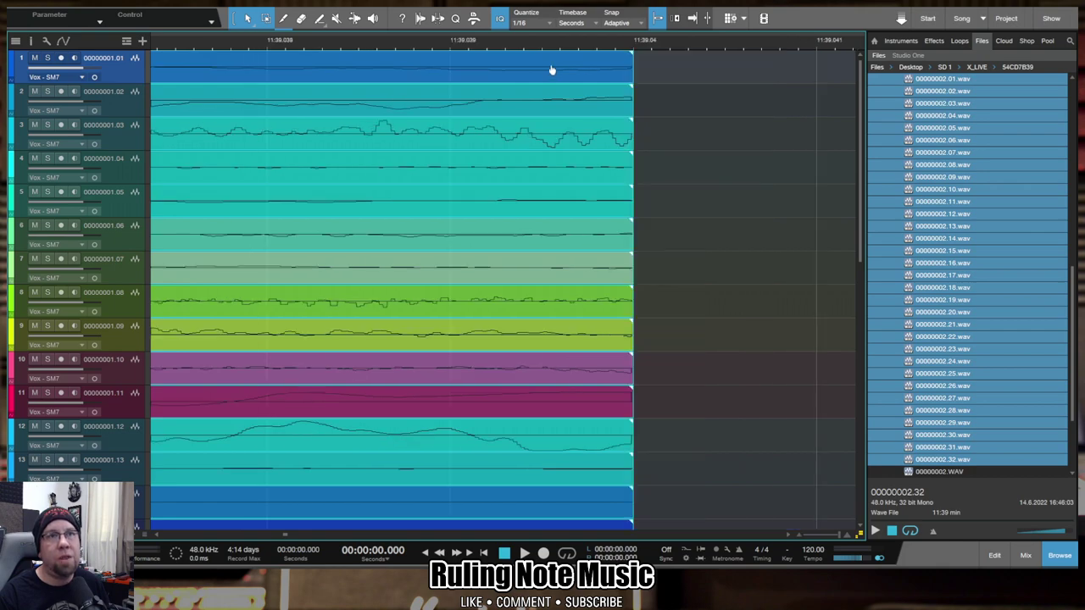
scroll(534, 30, up, 3)
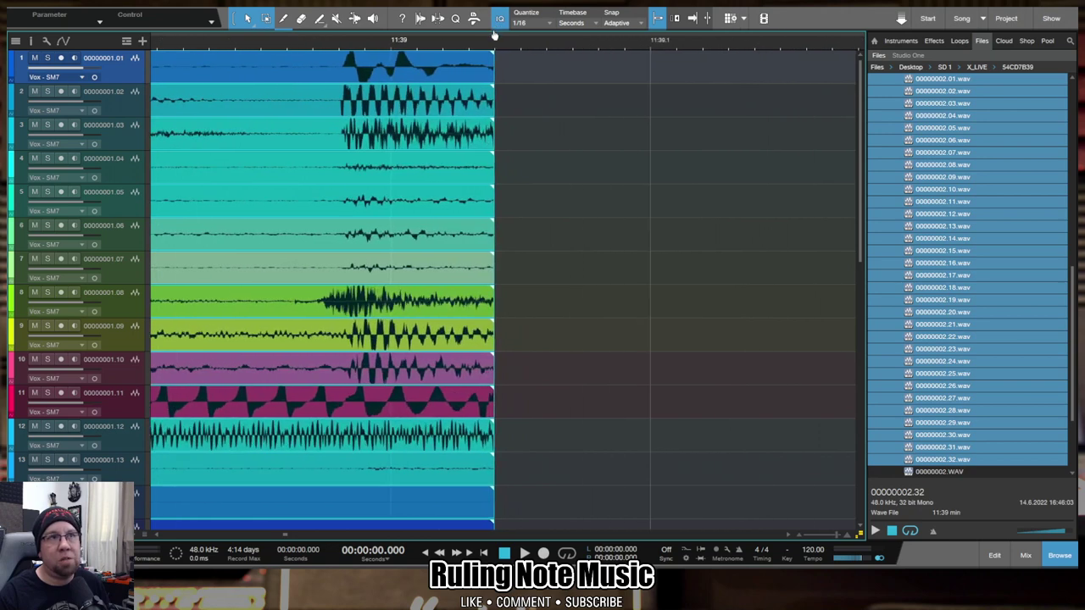
- Confirm Snap To Events and Snap Event End are enabled in the snapping options
click(624, 17)
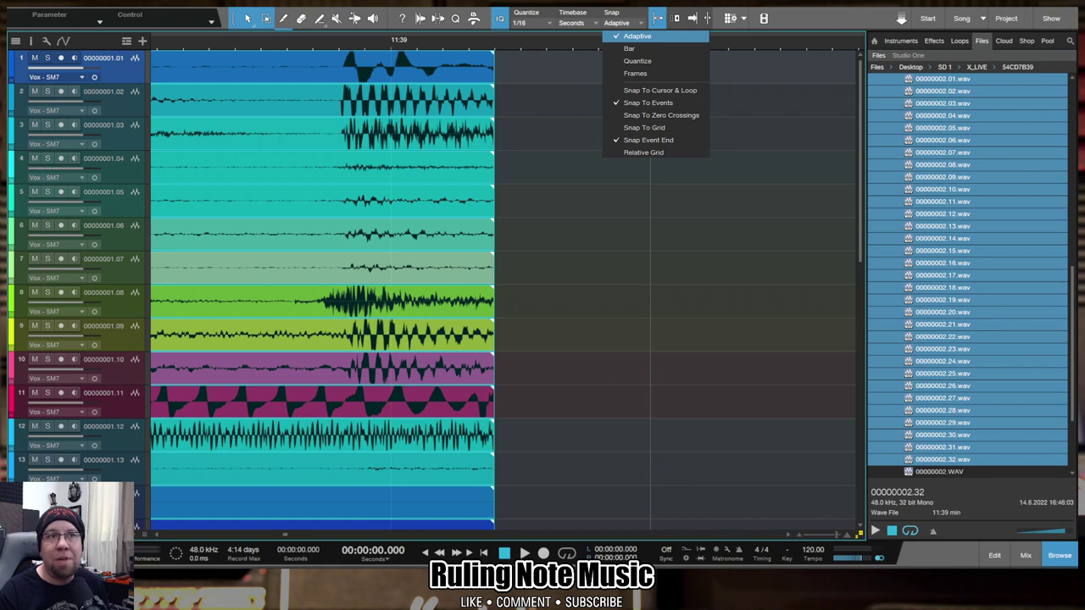
key(Escape)
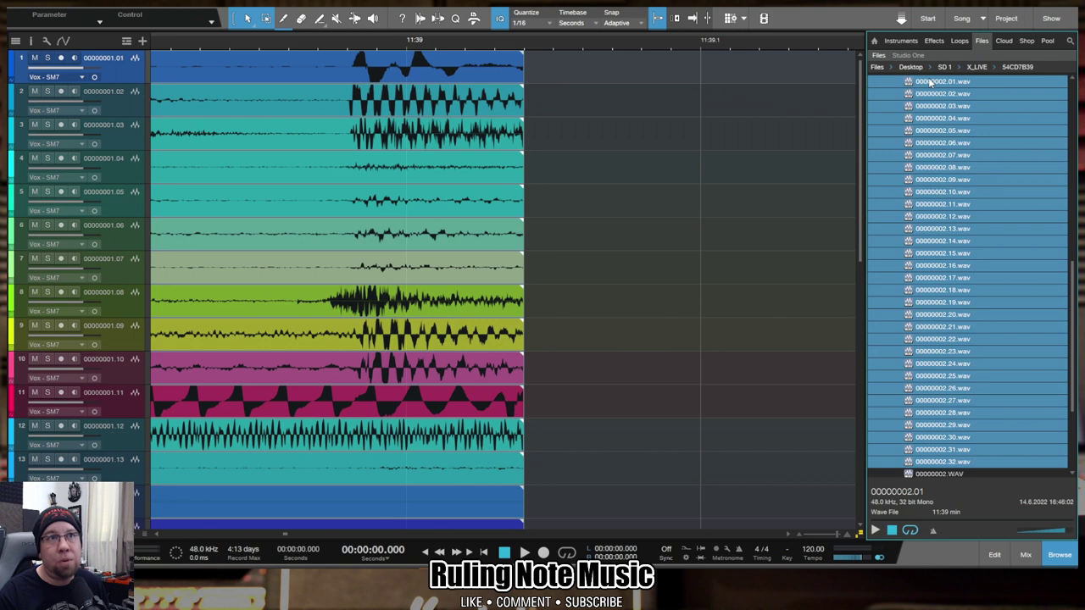
- Drop the 00000002 WAV files onto every track right where the 00000001 clips end, about 11:39
drag(930, 82, 557, 74)
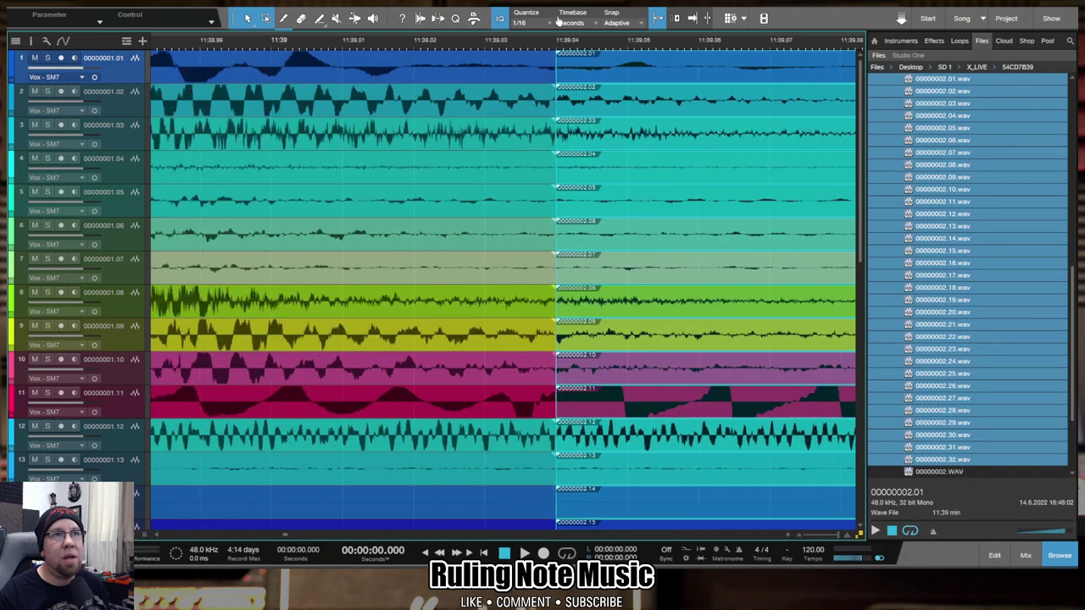
key(w)
key(w)
key(w)
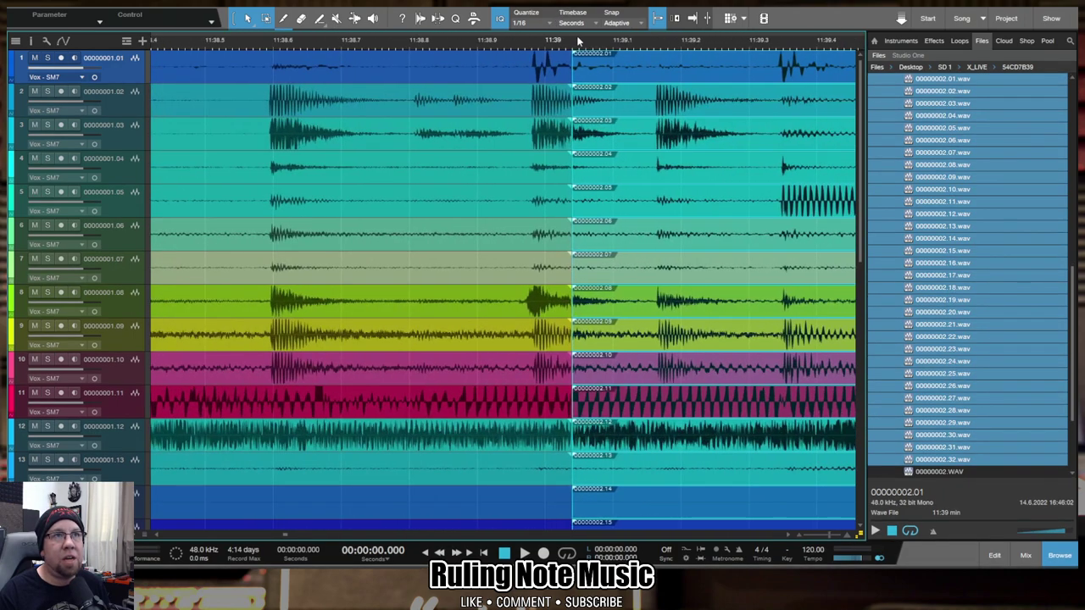
key(w)
key(w)
key(w)
key(w)
key(w)
key(w)
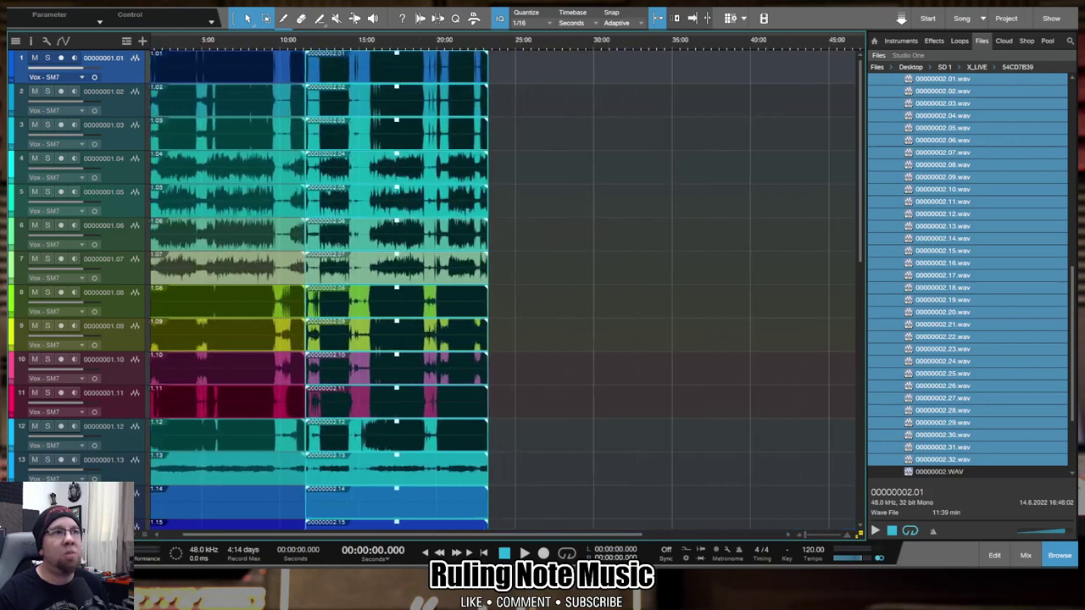
- Collapse 54CD7B39, inspect 54CD8494 and SD 2 > X_LIVE > 54CD8C94, then collapse them again
scroll(989, 359, up, 10)
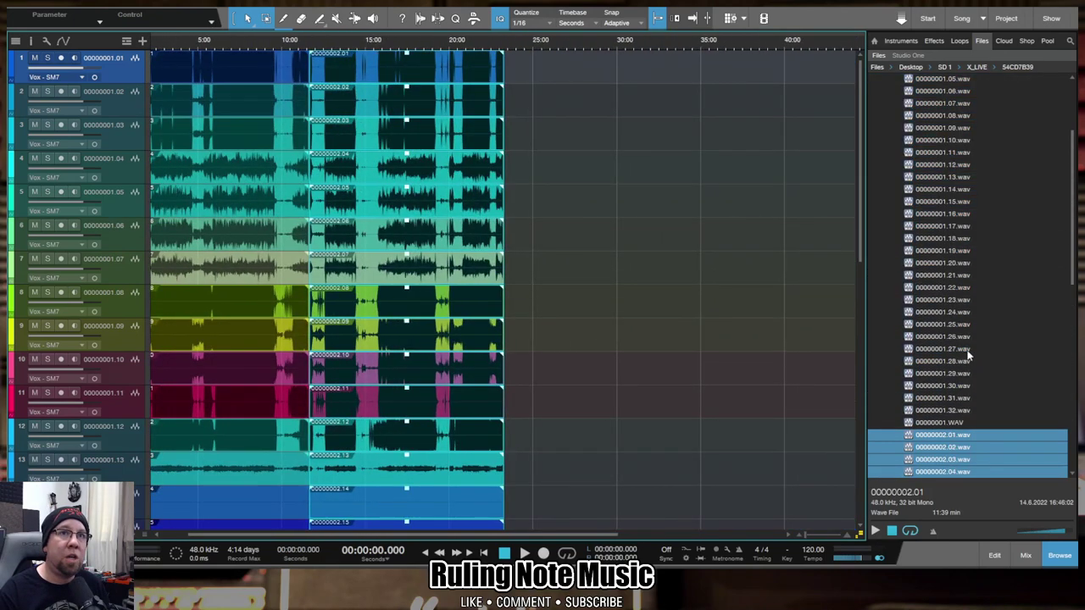
scroll(962, 350, up, 10)
click(893, 142)
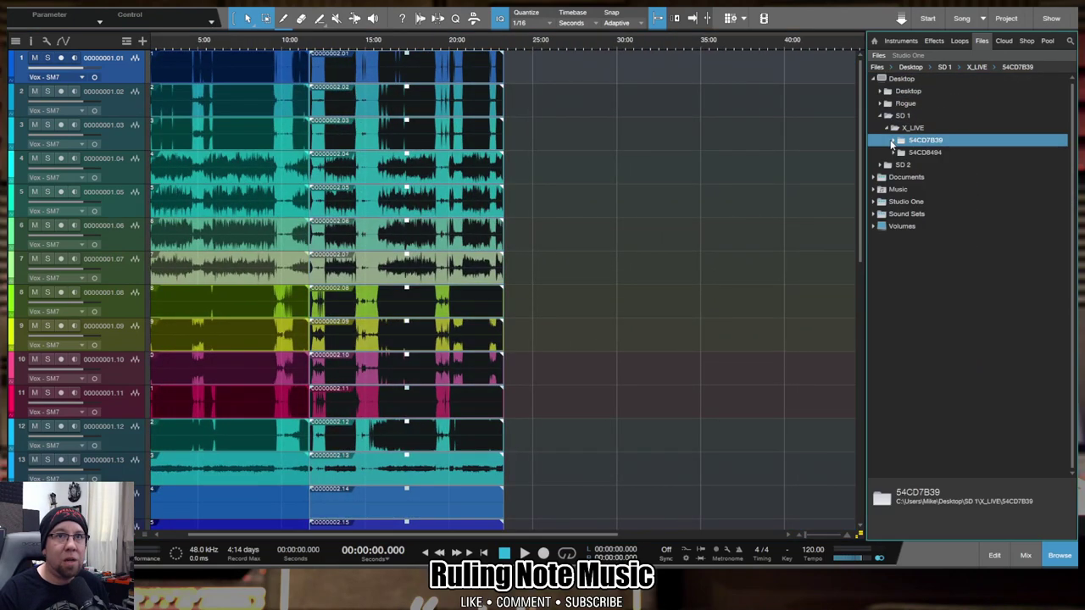
click(893, 153)
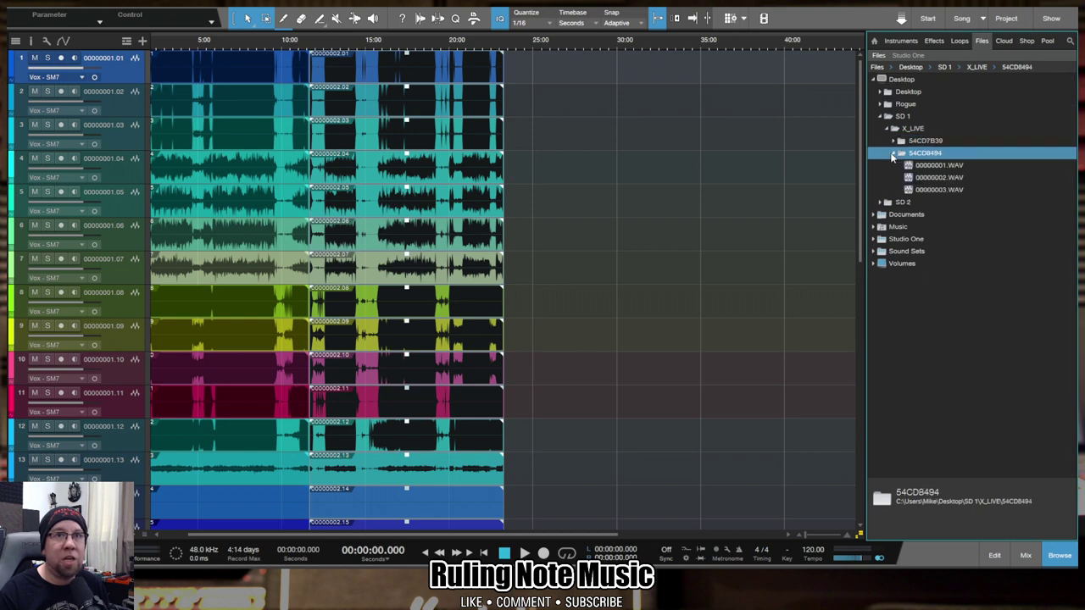
click(882, 203)
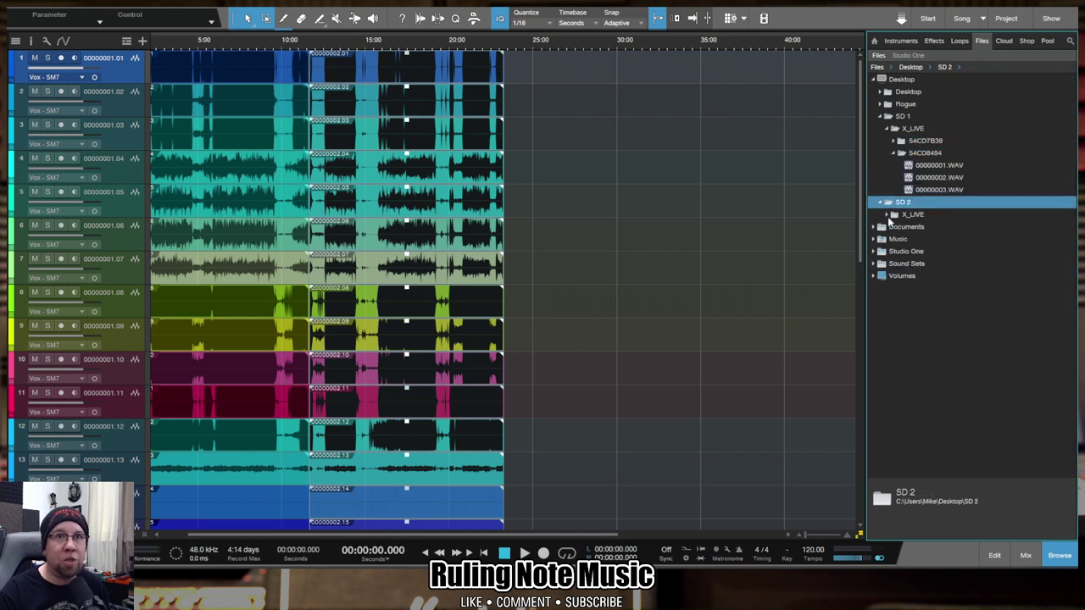
click(894, 214)
click(901, 227)
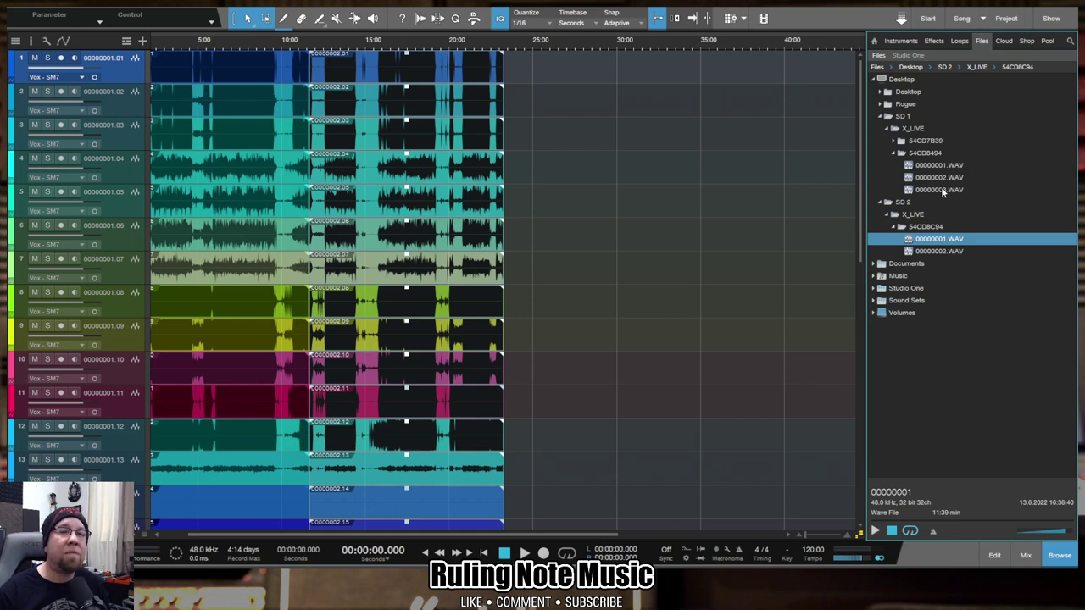
click(924, 153)
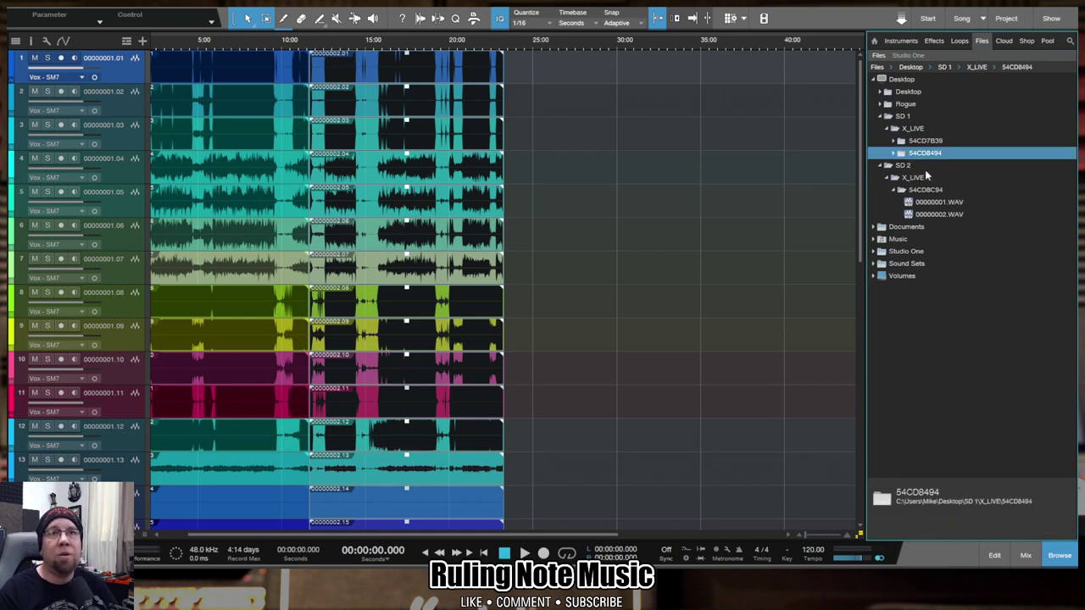
click(897, 192)
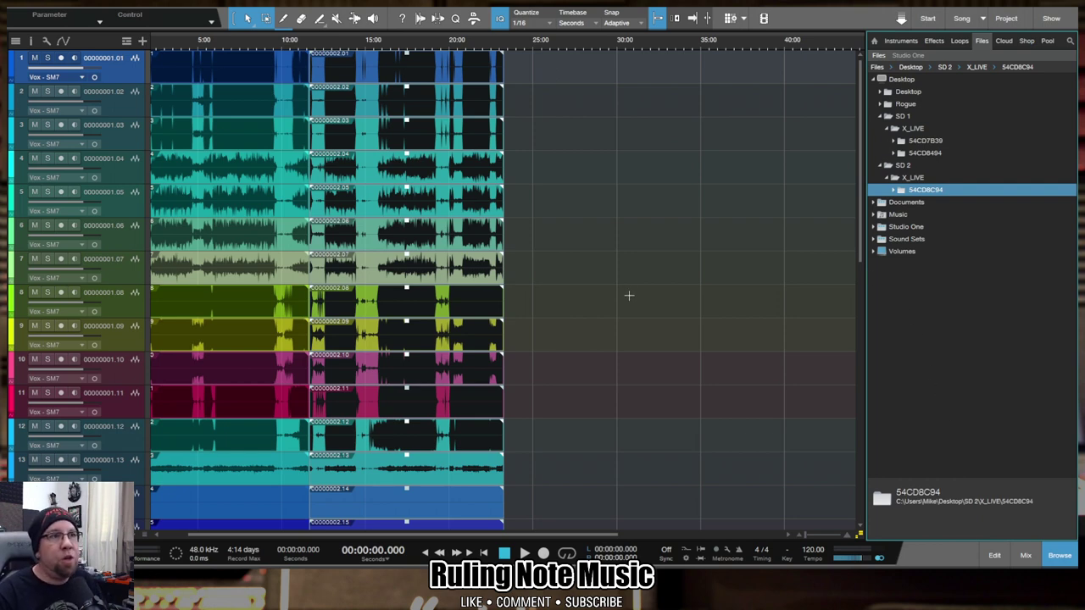
- Reopen 54CD7B39 to list its mono WAV files, then select every audio event in the song
click(894, 141)
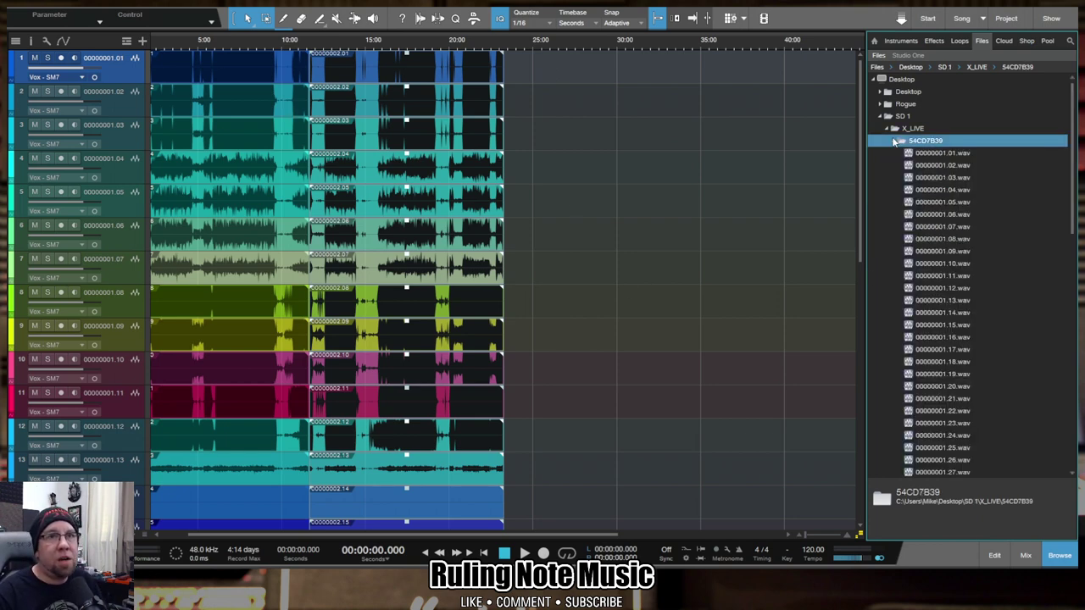
scroll(1020, 382, down, 2)
scroll(1021, 378, down, 3)
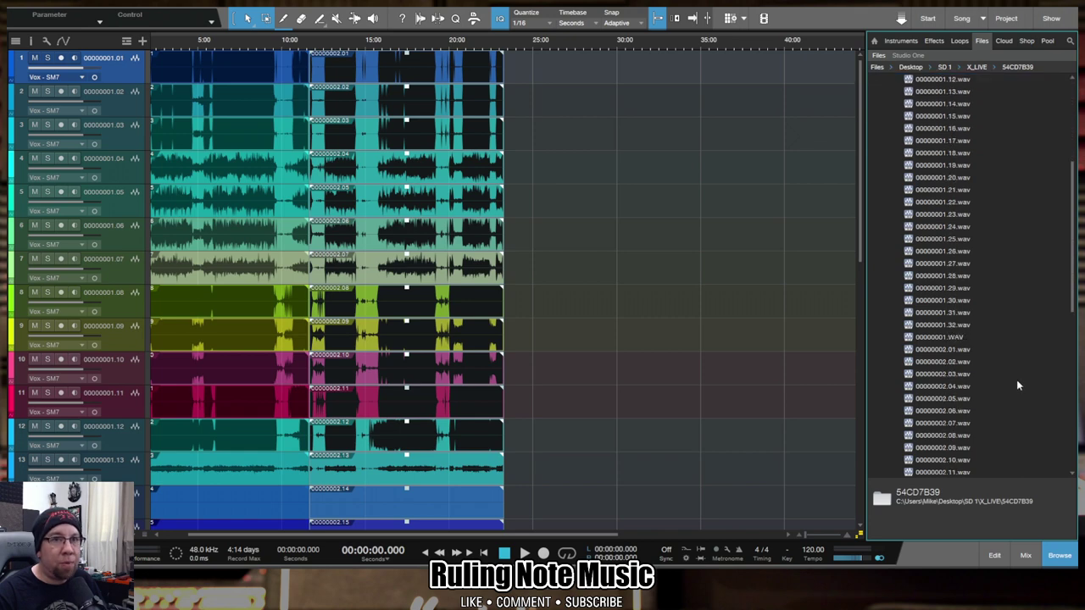
scroll(1016, 380, up, 3)
scroll(1010, 379, up, 2)
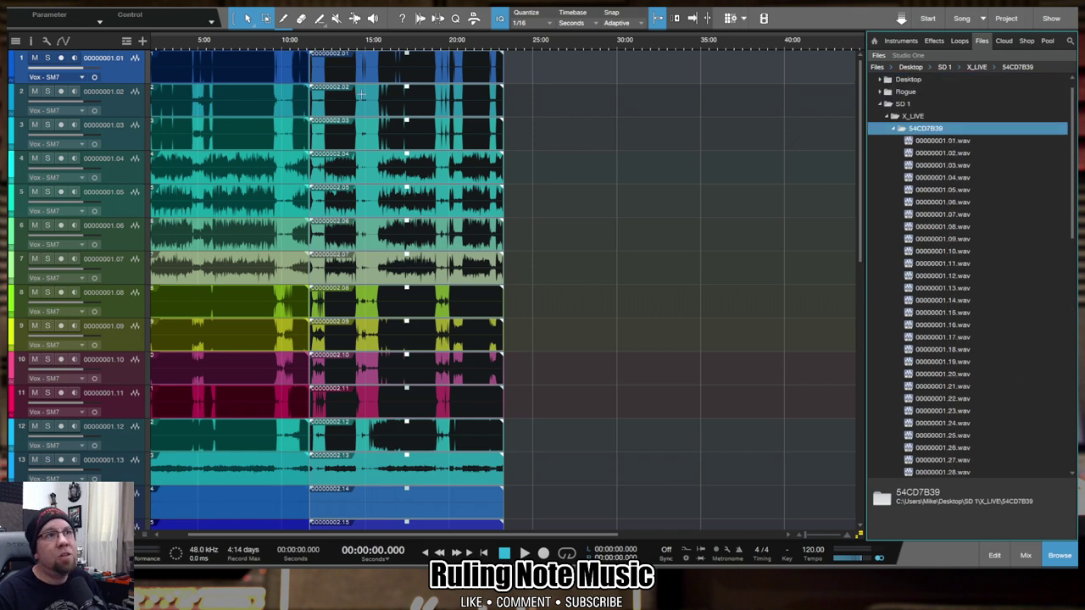
key(ctrl+a)
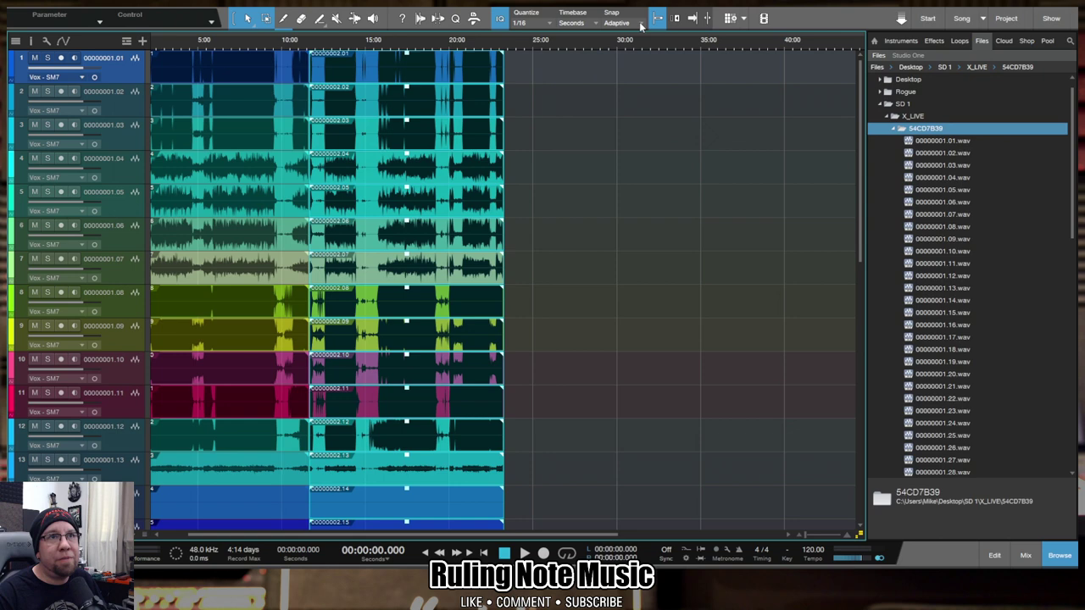